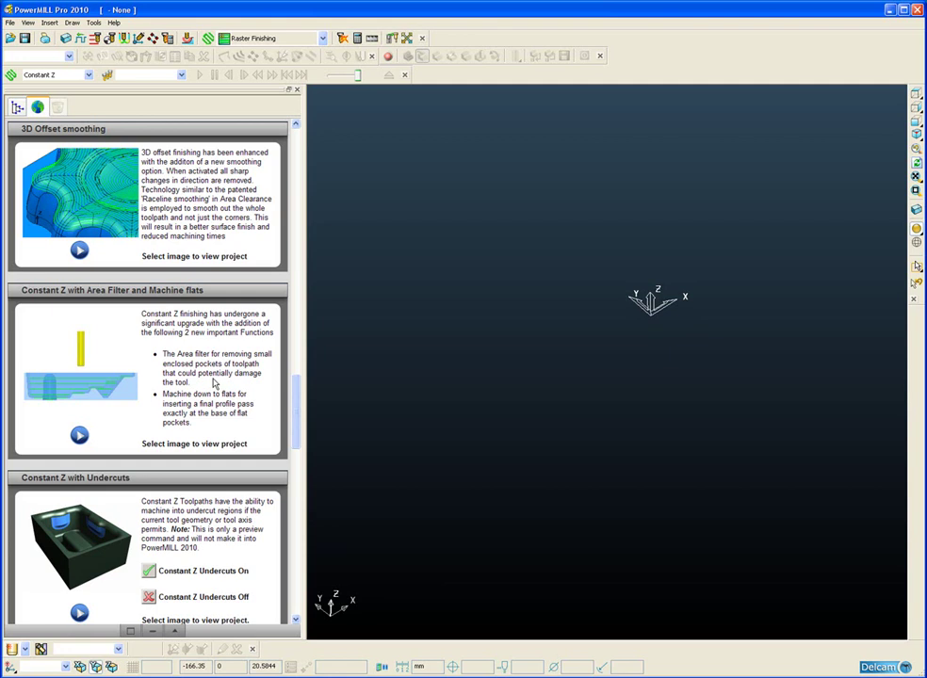
- Load the Constant Z example project, show its toolpath tree and pan the part higher
left_click(83, 389)
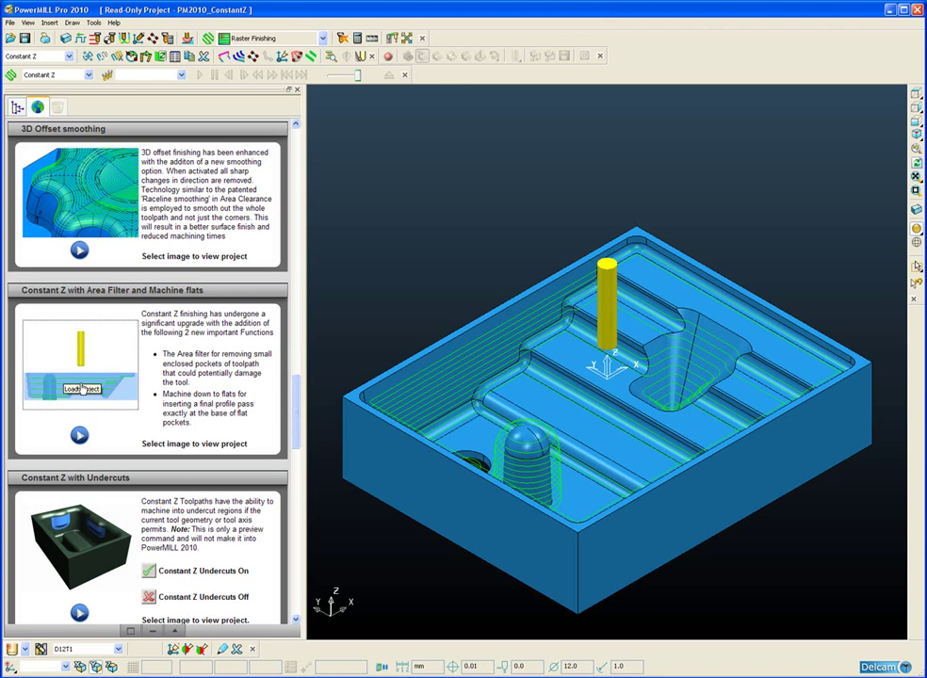
left_click(17, 107)
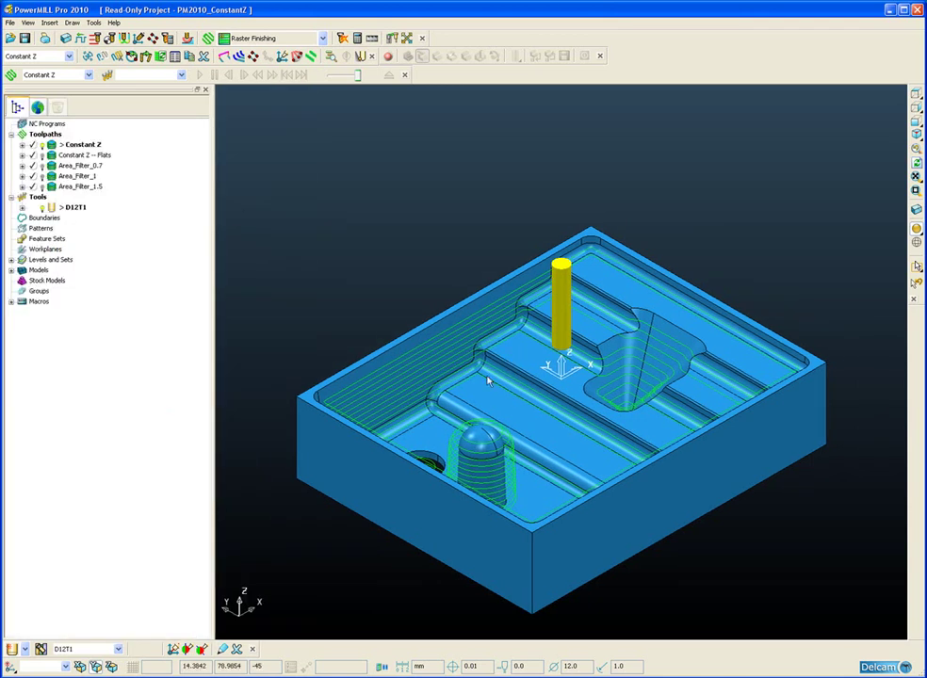
middle_click_drag(527, 450, 539, 339, "shift")
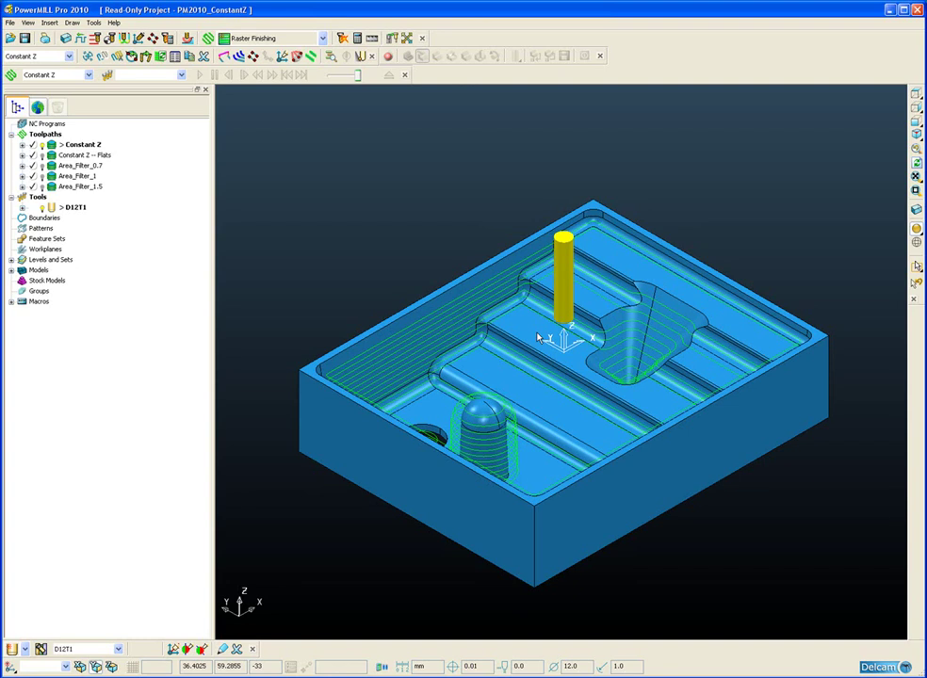
- Zoom in and pick the ledge and floor flat faces, ending on the long slot floor
scroll(546, 349, "up", 5)
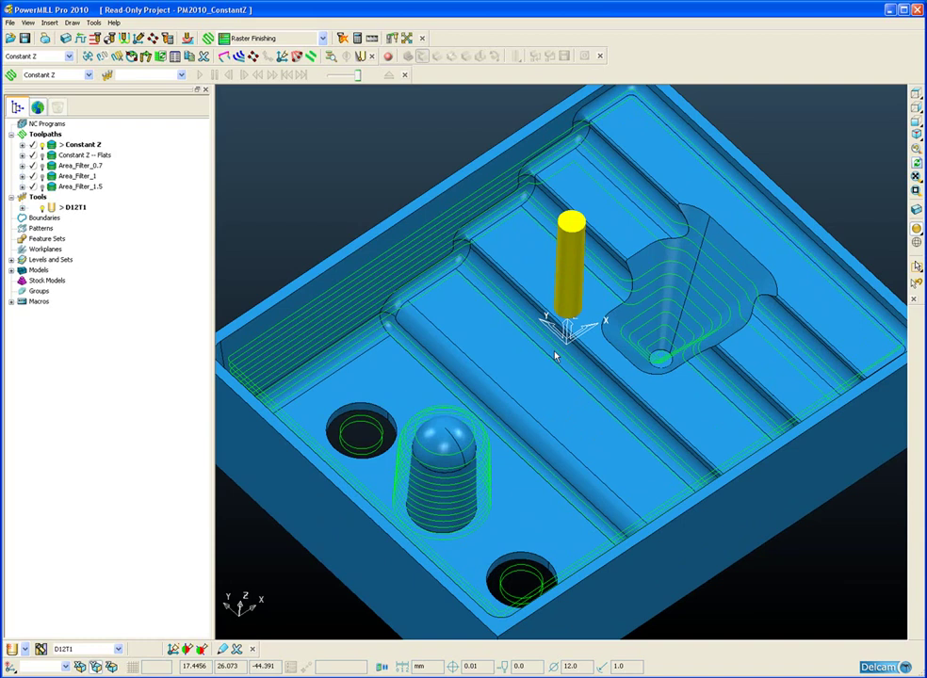
left_click(668, 159)
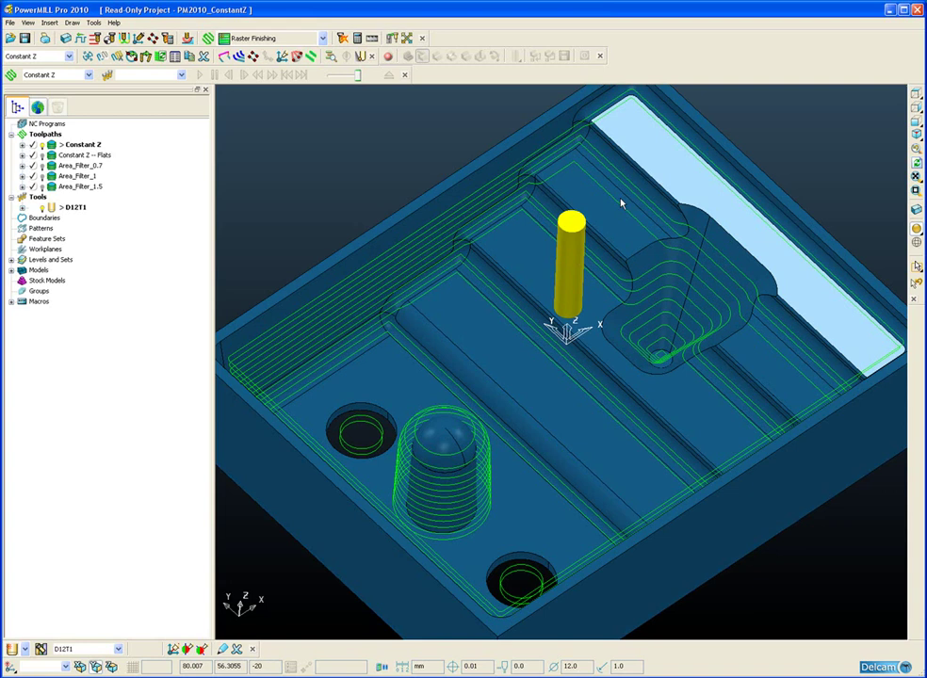
left_click(613, 219, "shift")
left_click(533, 251, "shift")
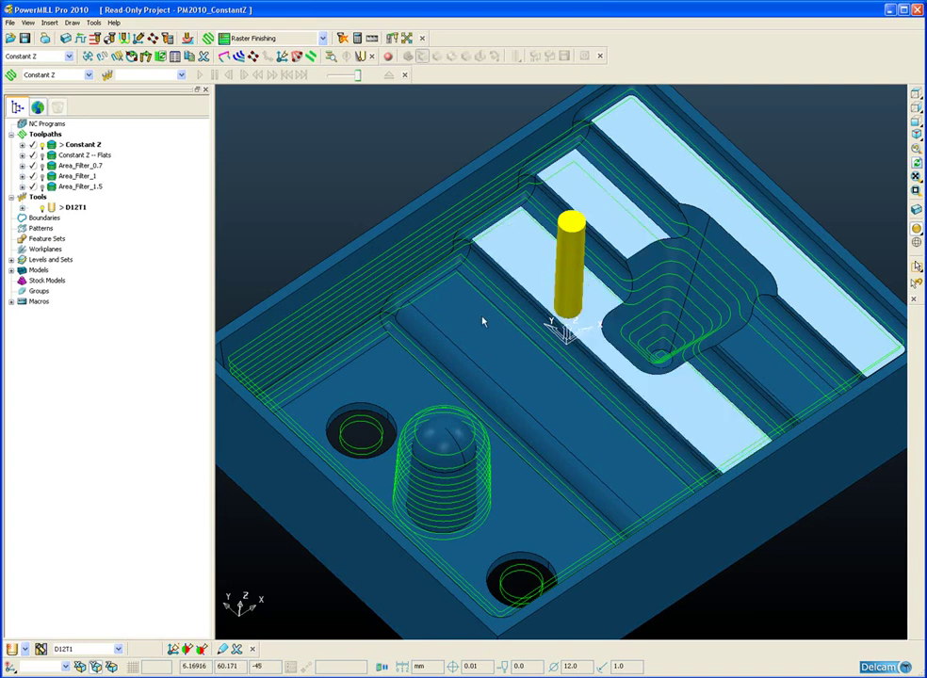
left_click(399, 392)
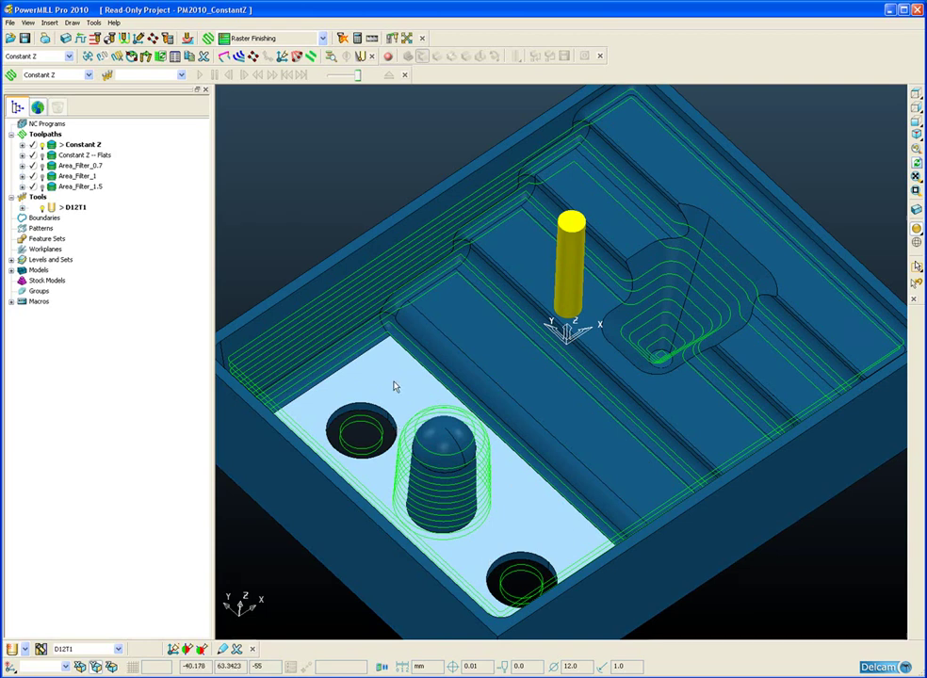
left_click(483, 336)
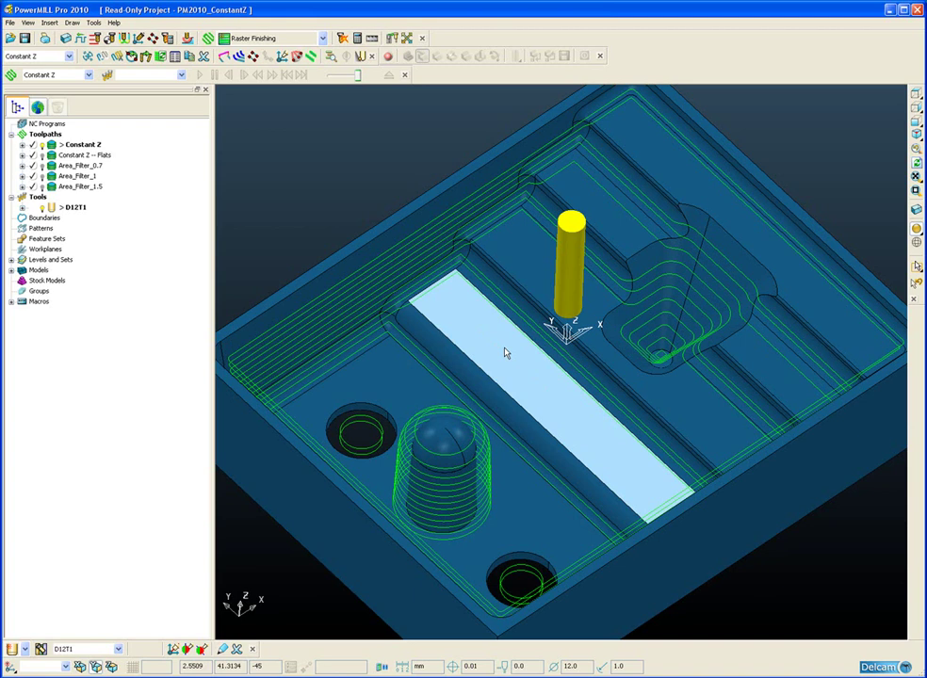
- Orbit to a low oblique angle and zoom onto the long slot floor
middle_click_drag(505, 354, 553, 396)
scroll(553, 396, "up", 5)
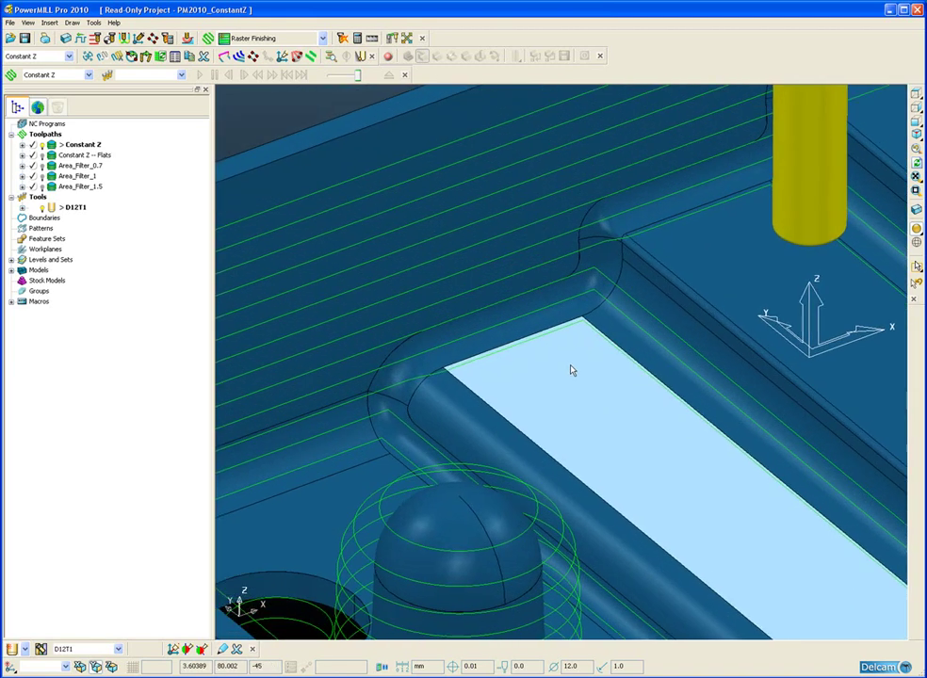
scroll(399, 218, "up", 4)
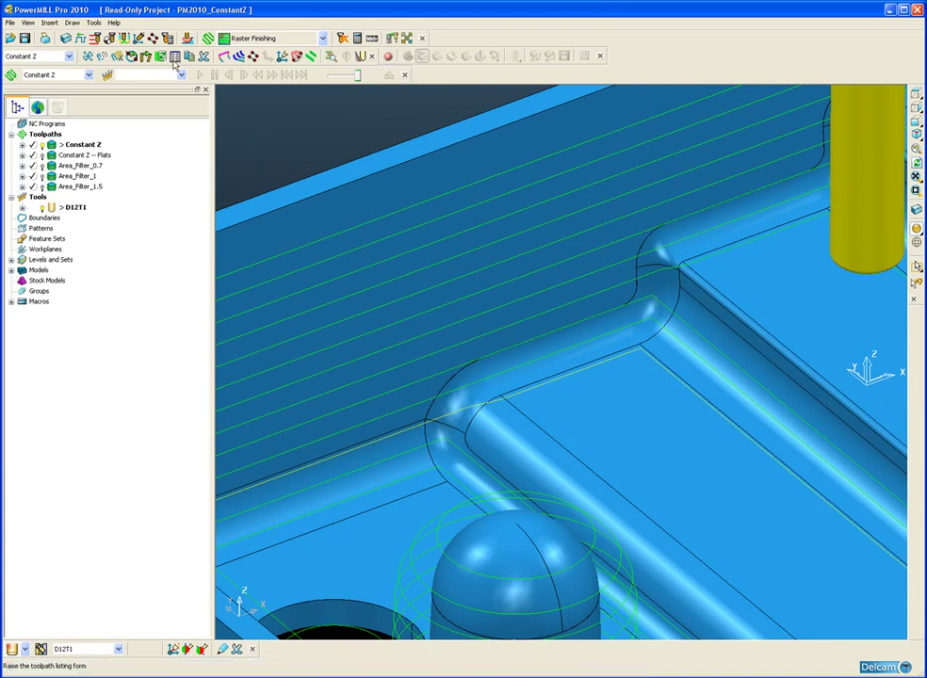
- List the Constant Z toolpath segments and highlight segment 25 around the boss base
left_click(175, 56)
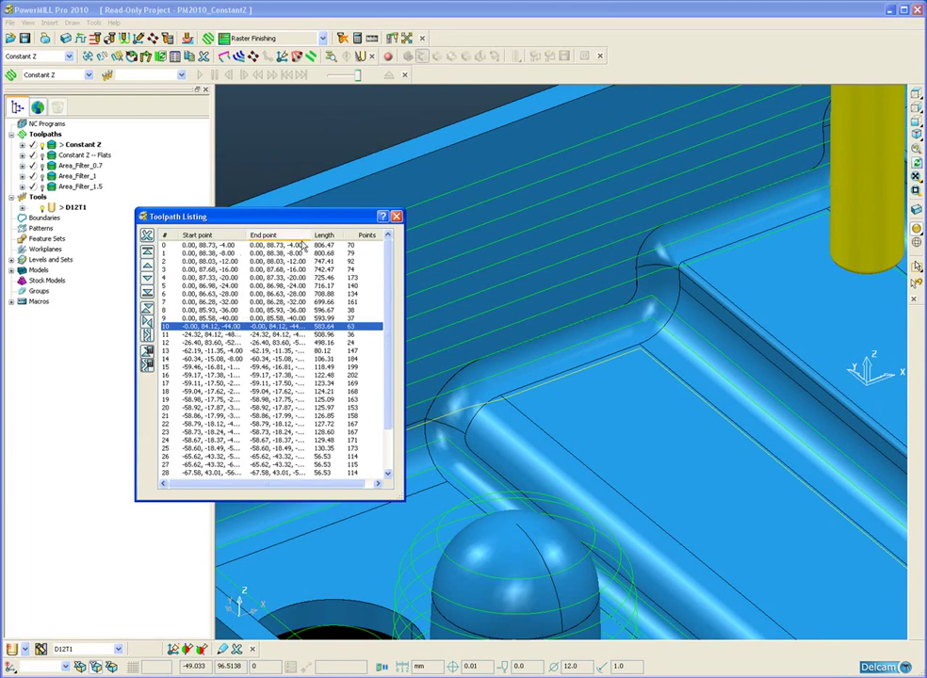
left_click_drag(311, 235, 320, 235)
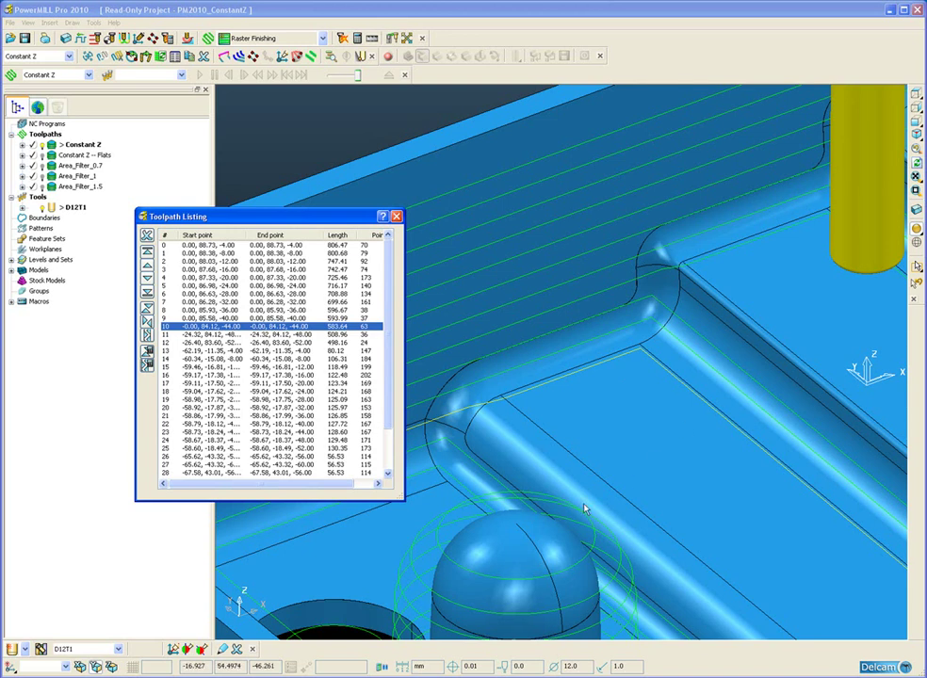
middle_click_drag(585, 506, 673, 392)
left_click(674, 391)
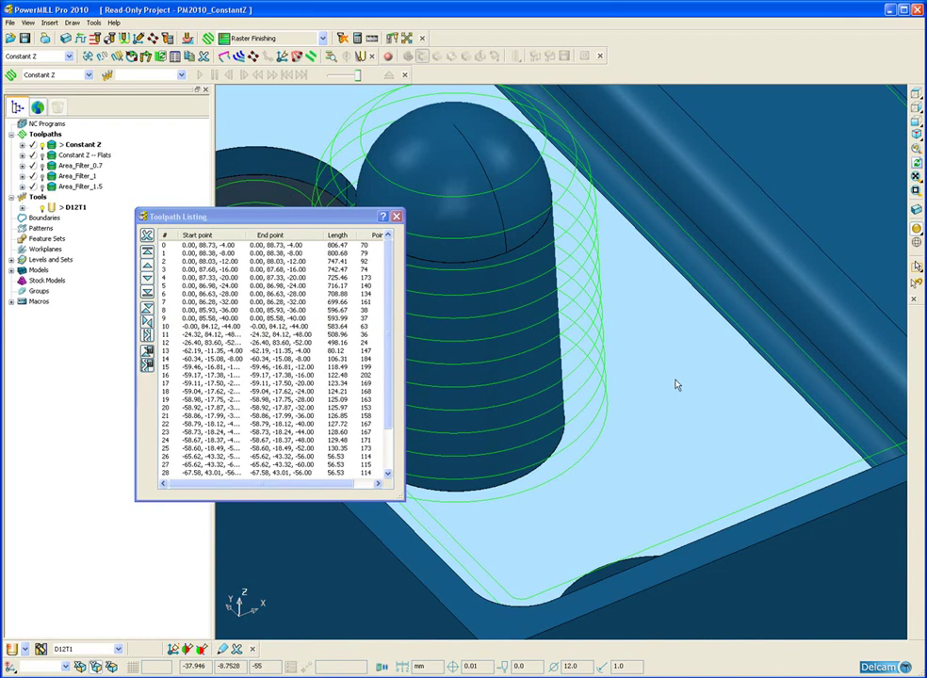
left_click(593, 450)
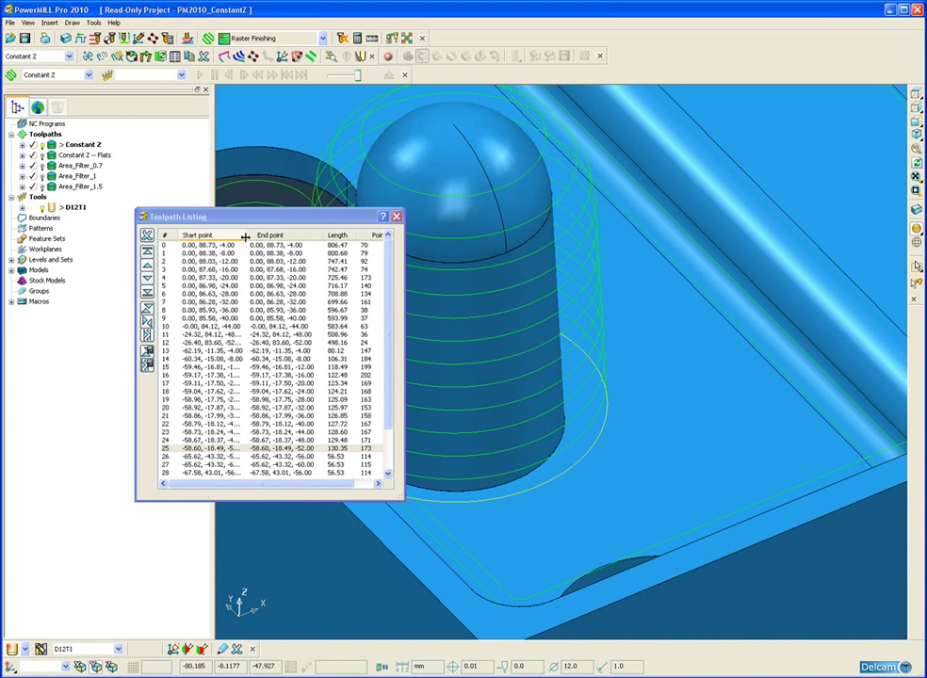
left_click_drag(245, 236, 255, 236)
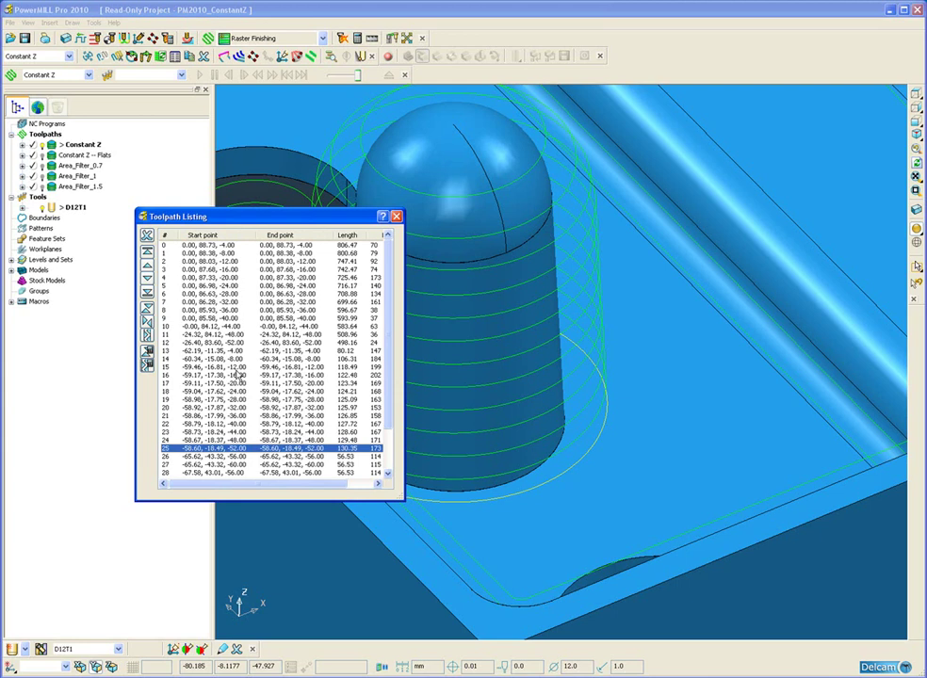
- Activate Constant Z -- Flats and enable Machine down to flats at 0.1 flat tolerance
left_click(397, 218)
scroll(480, 294, "down", 3)
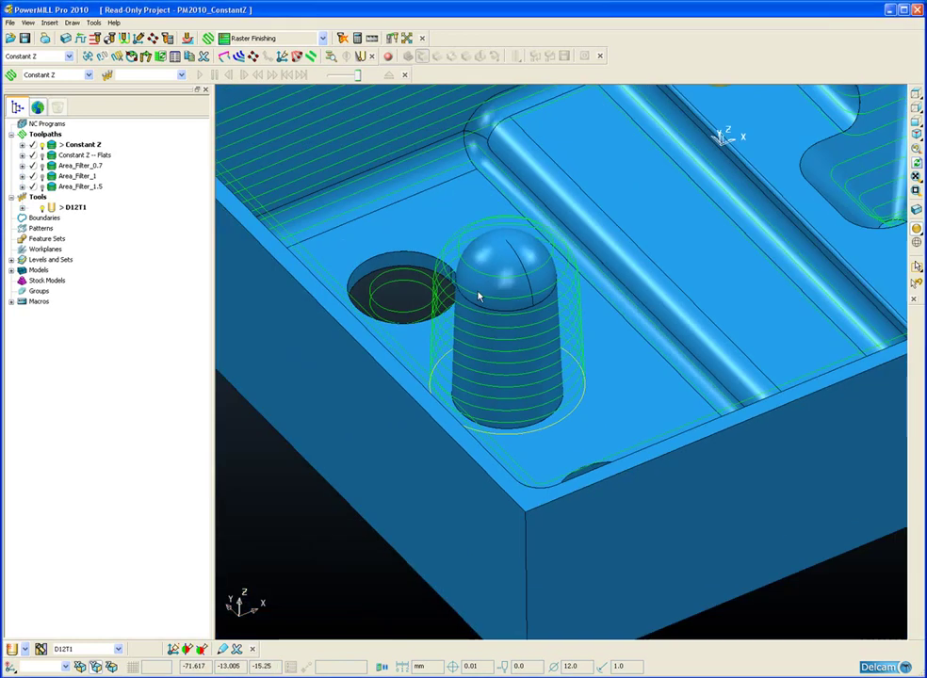
double_click(53, 156)
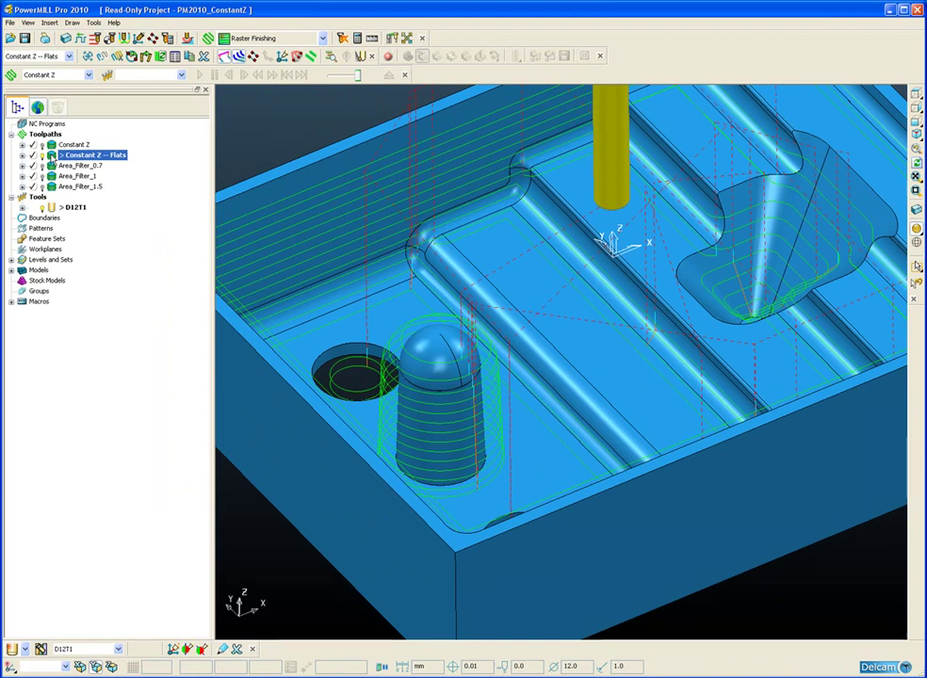
right_click(53, 157)
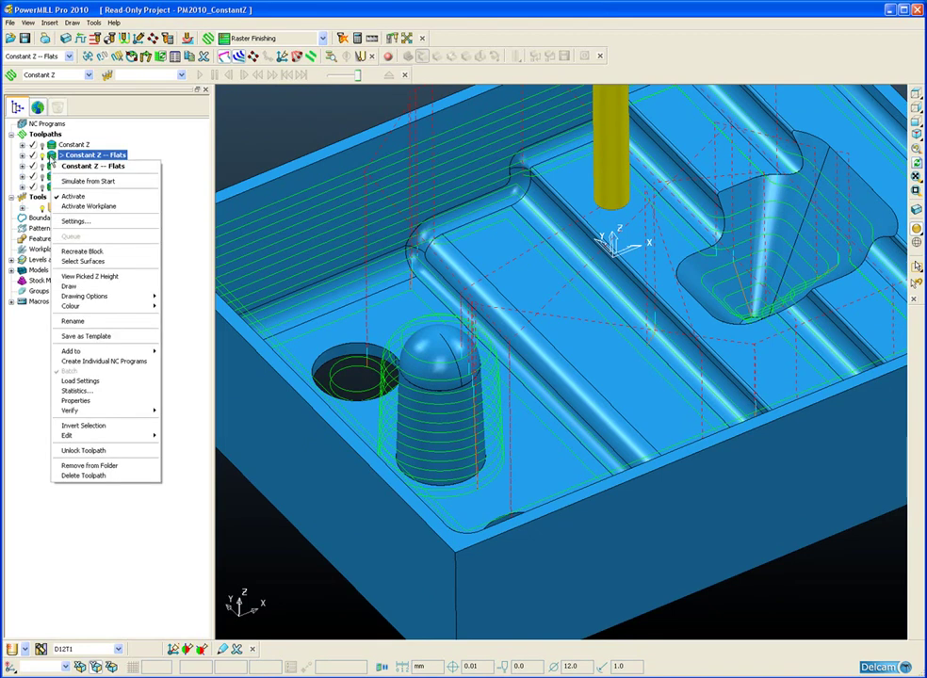
left_click(73, 222)
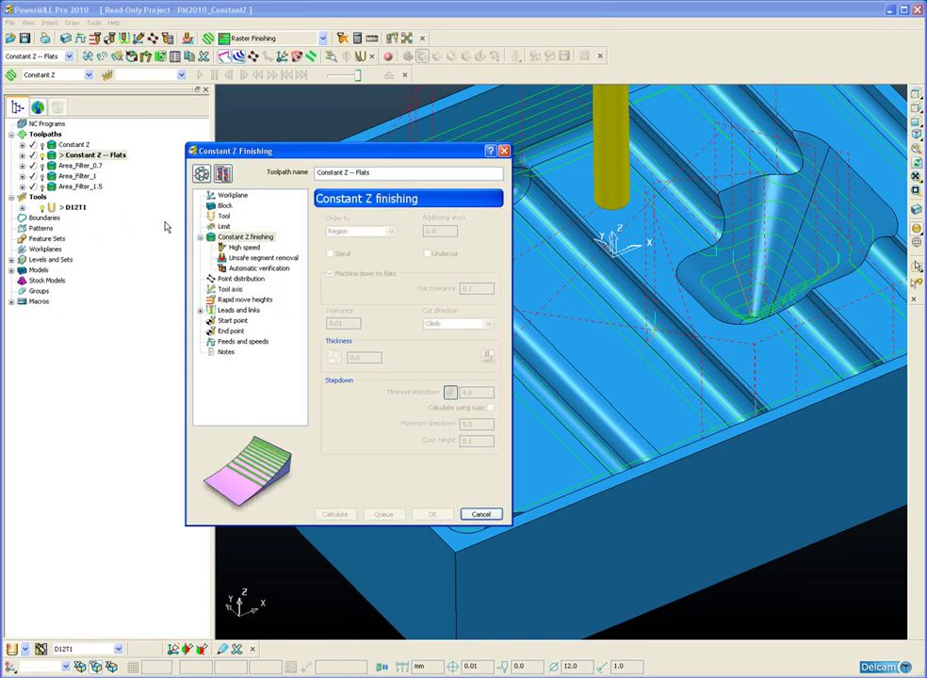
left_click(222, 173)
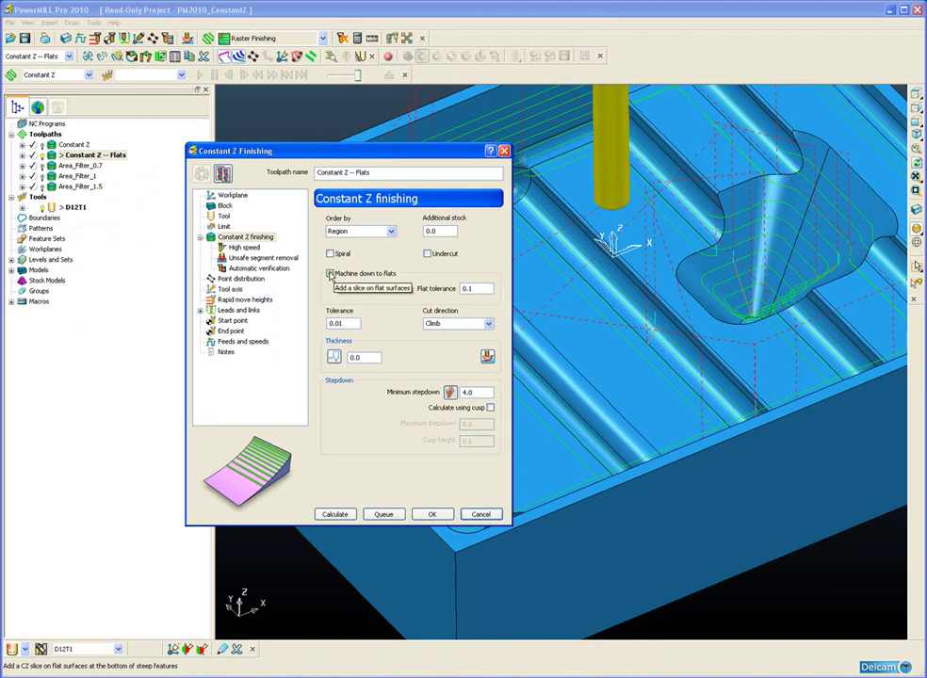
left_click(330, 274)
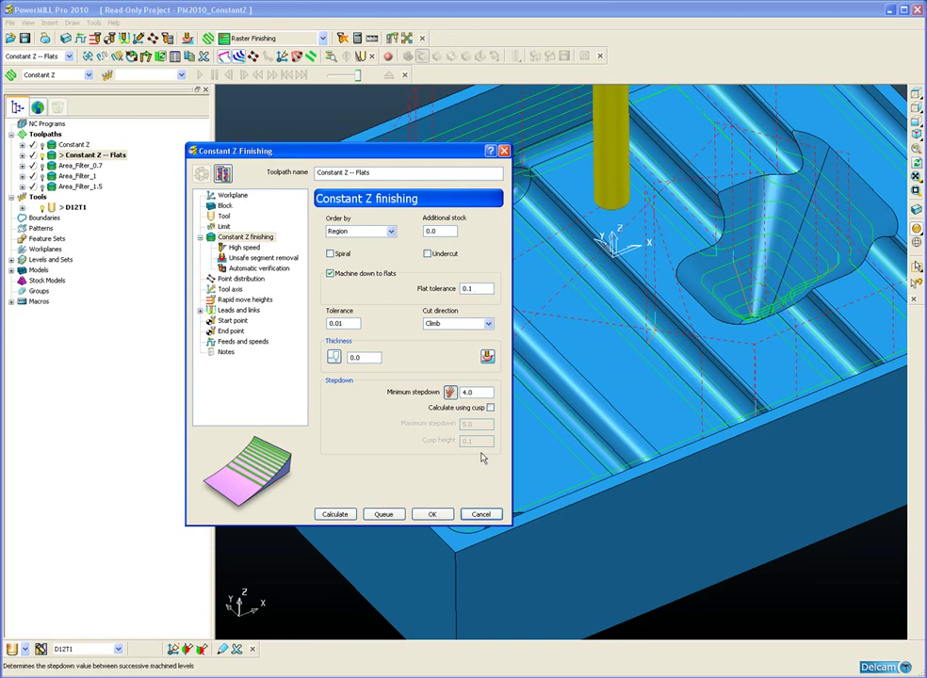
- Cancel the settings and zoom onto the pocket corner with the shaded model hidden
left_click(481, 515)
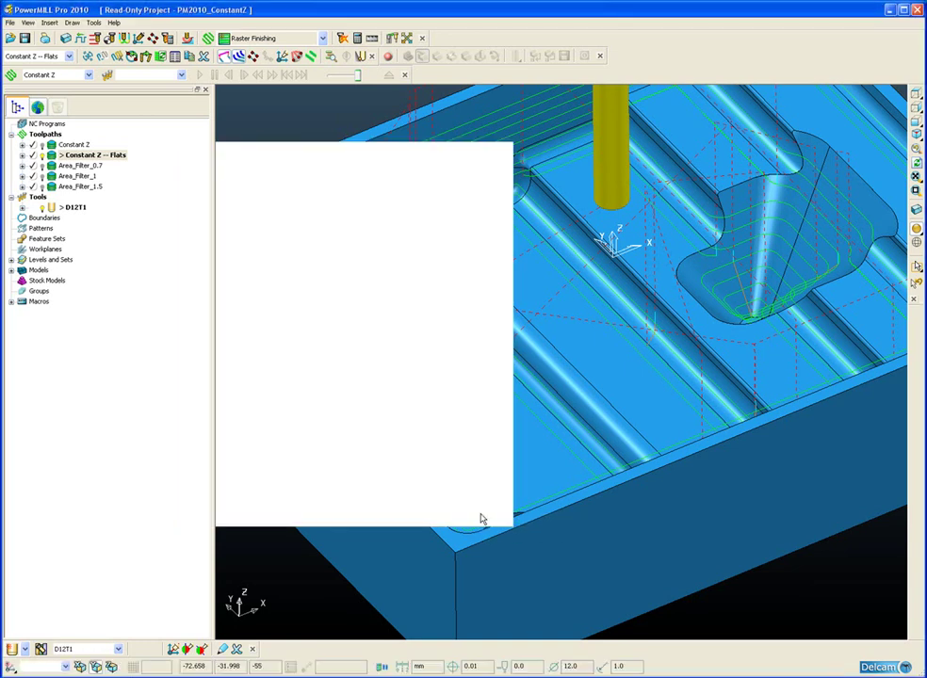
middle_click_drag(467, 234, 549, 370, "shift")
scroll(556, 363, "up", 3)
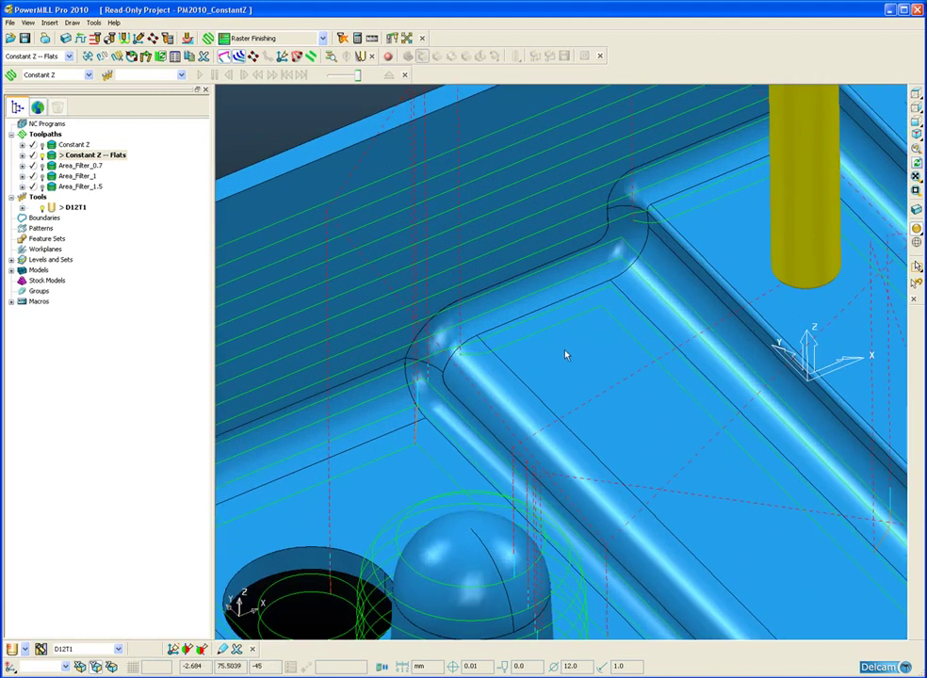
left_click(916, 230)
scroll(627, 306, "up", 3)
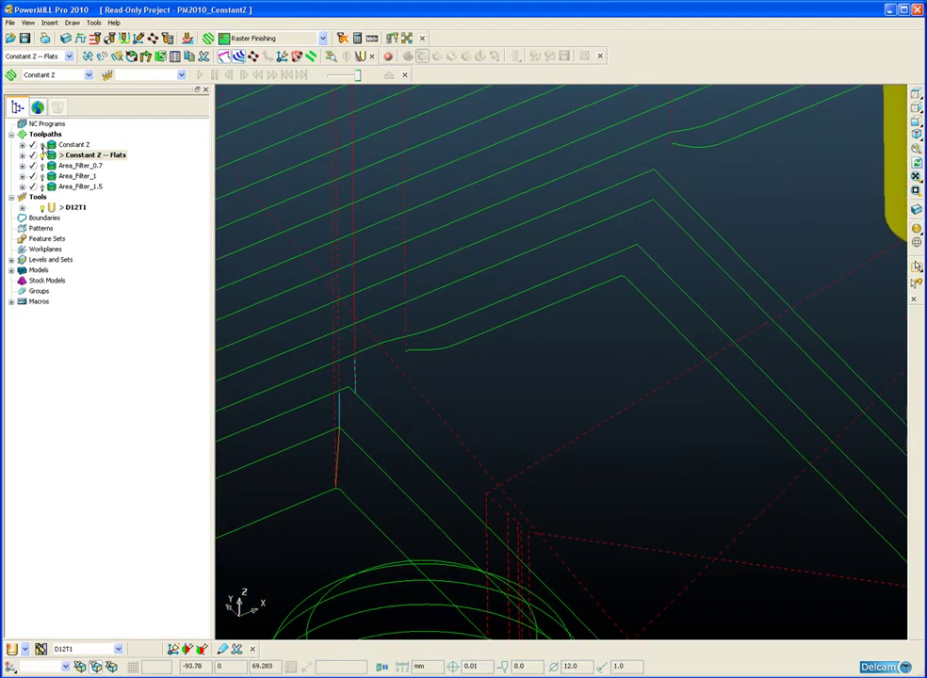
- Select the original Constant Z toolpath to compare, restore shading and orbit to the pocket corner
left_click(44, 147)
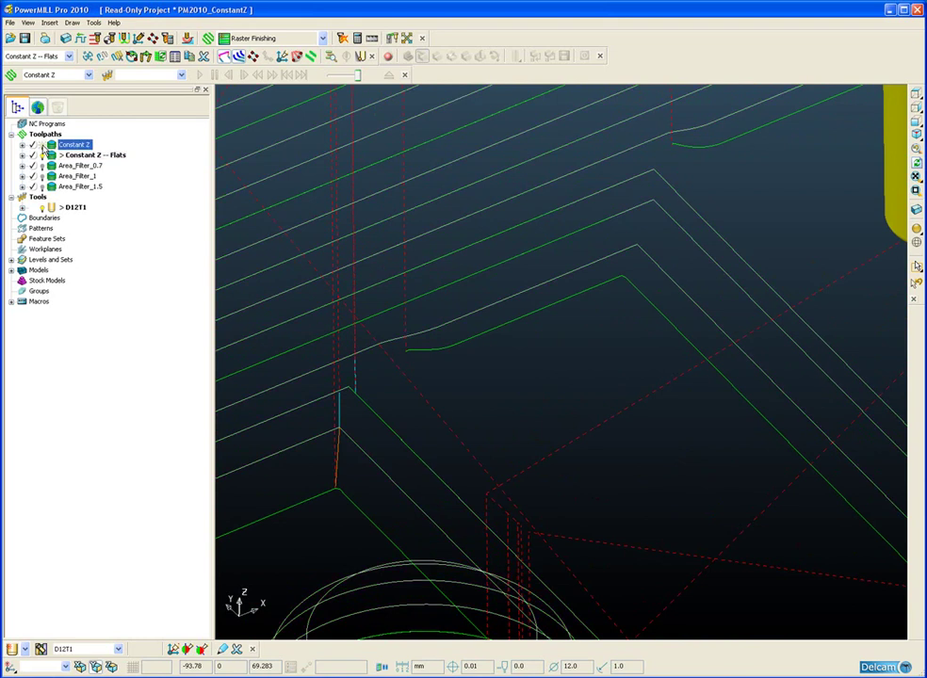
scroll(552, 311, "up", 1)
scroll(551, 307, "up", 1)
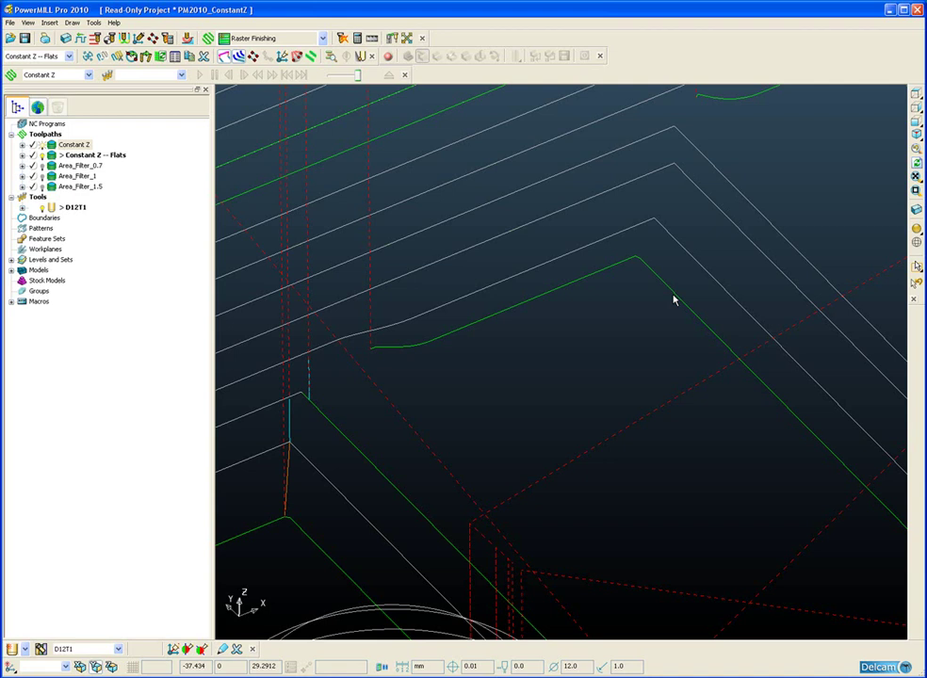
scroll(537, 321, "down", 2)
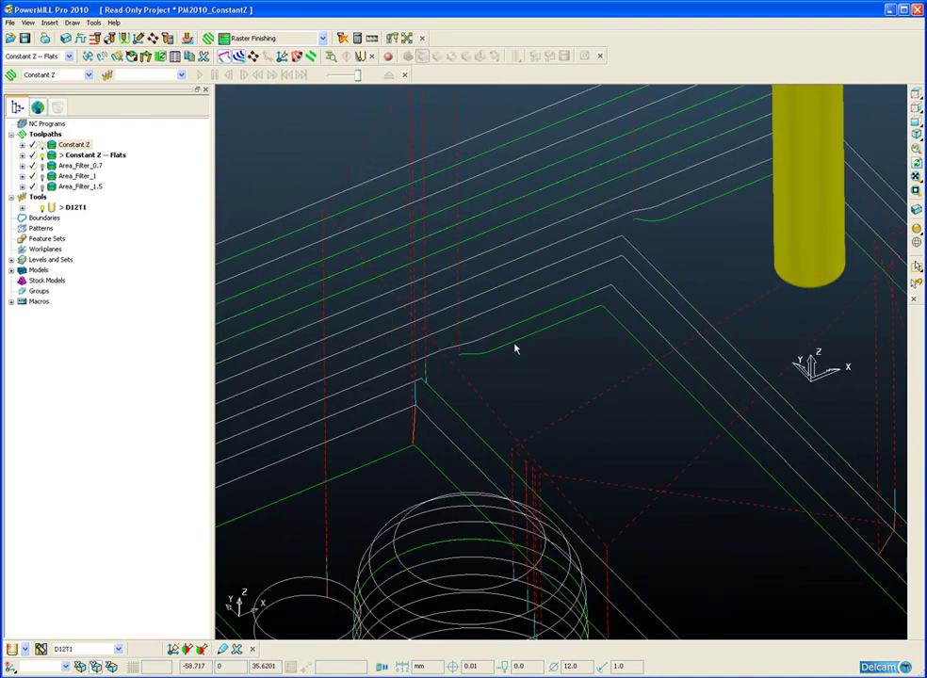
scroll(574, 283, "up", 3)
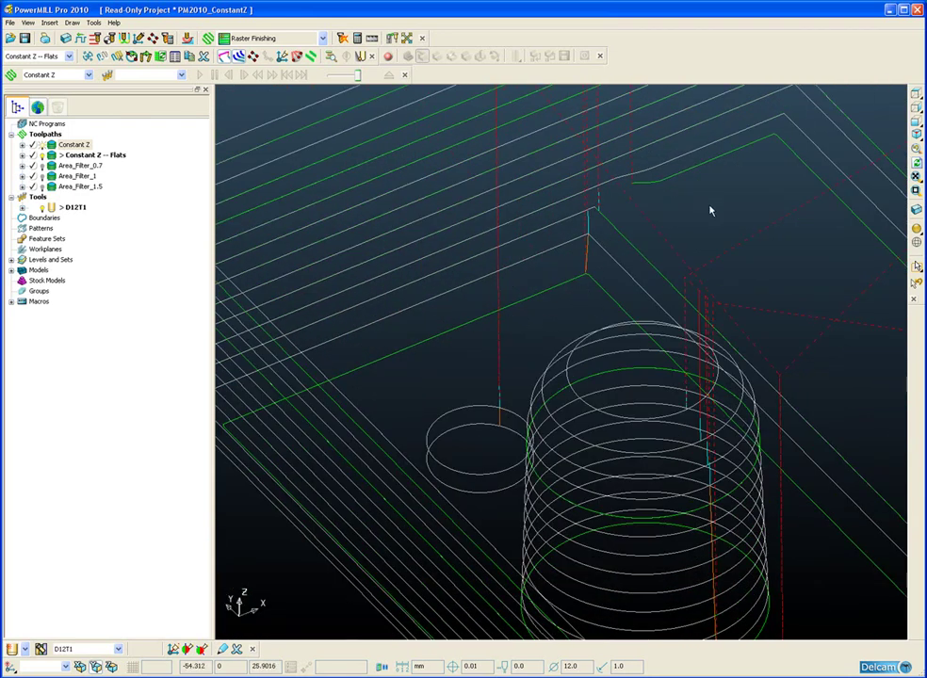
left_click(915, 233)
mouse_move(876, 232)
middle_mouse_down()
mouse_move(380, 271)
mouse_move(436, 317)
mouse_move(531, 320)
middle_mouse_up()
left_click(520, 307)
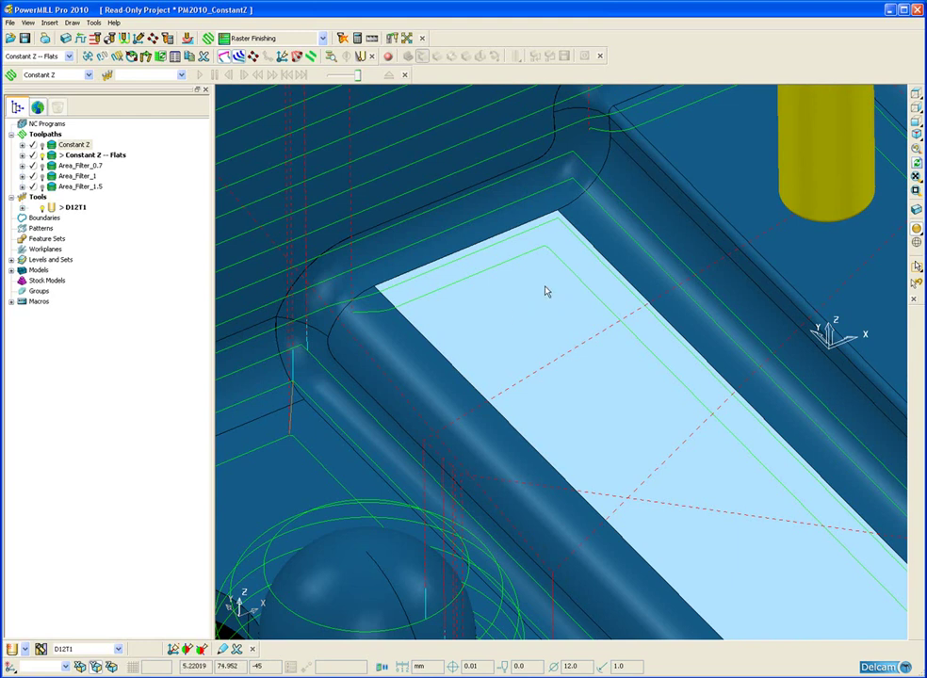
left_click(382, 315)
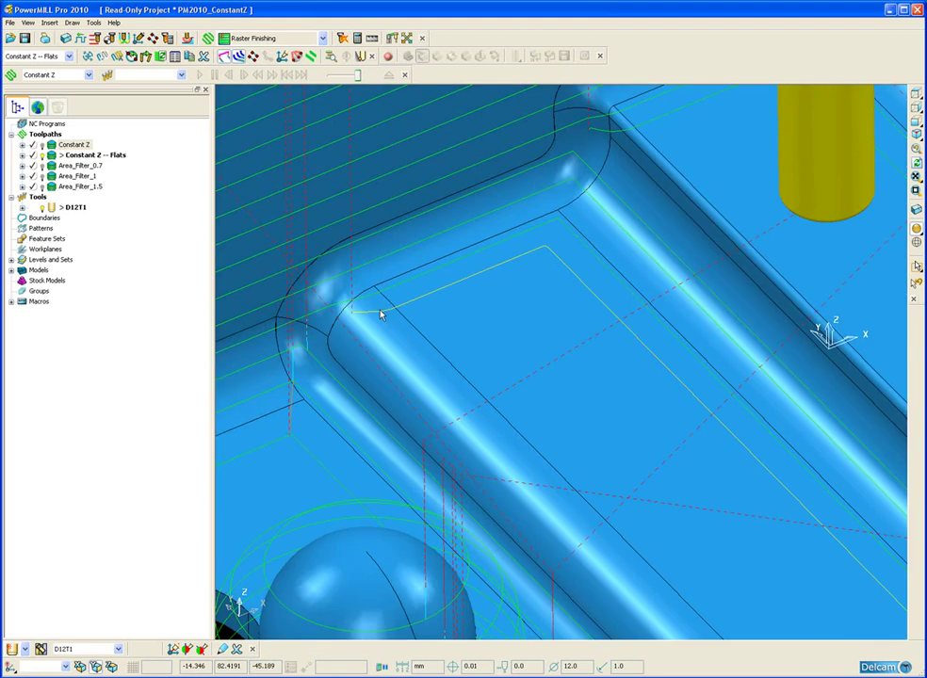
left_click(132, 55)
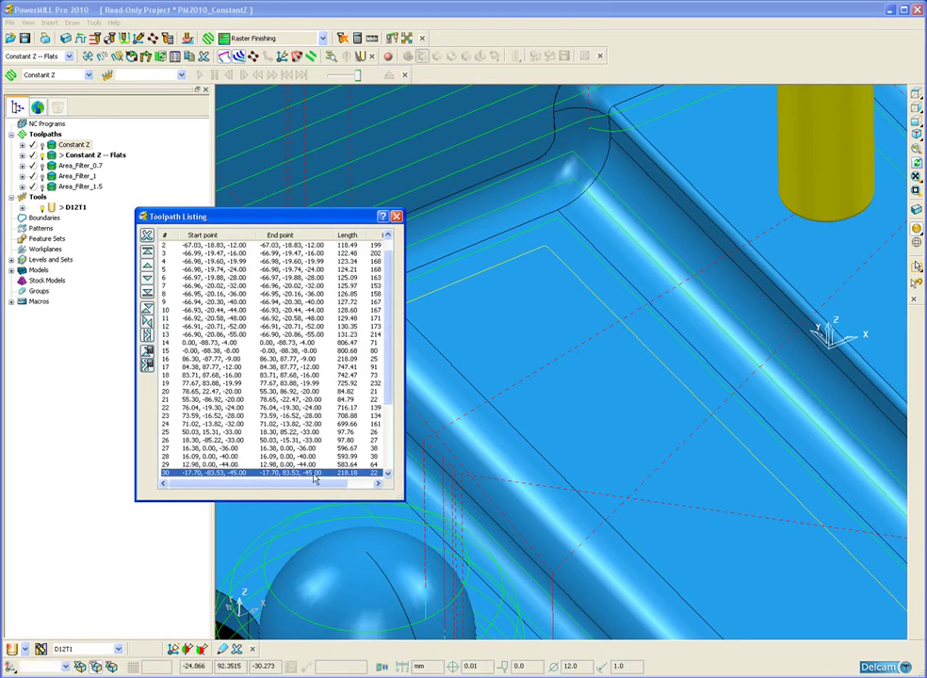
left_click(398, 218)
middle_click_drag(398, 217, 424, 258)
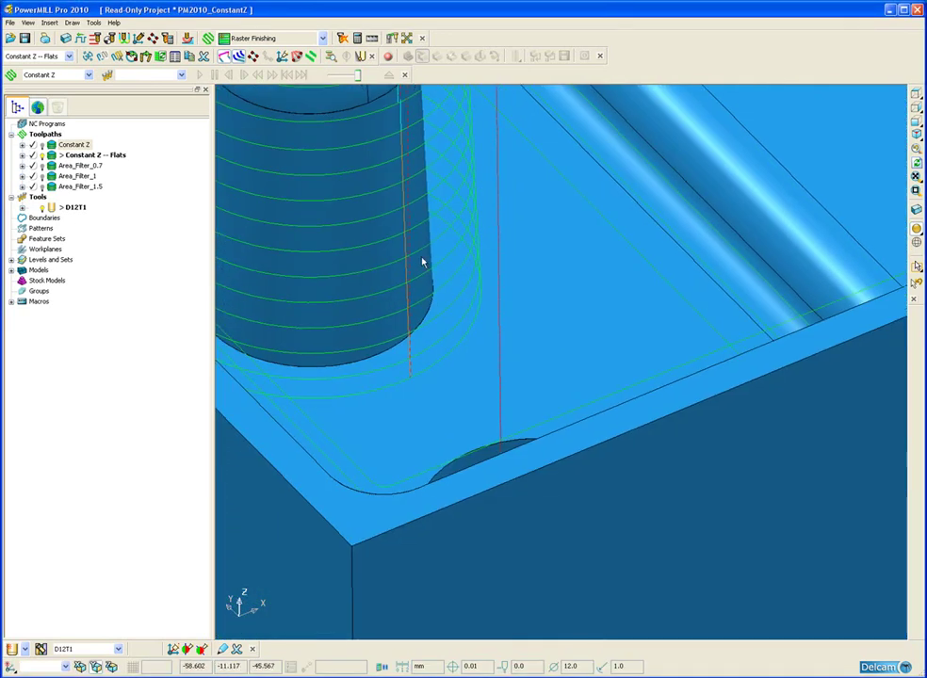
left_click(599, 318)
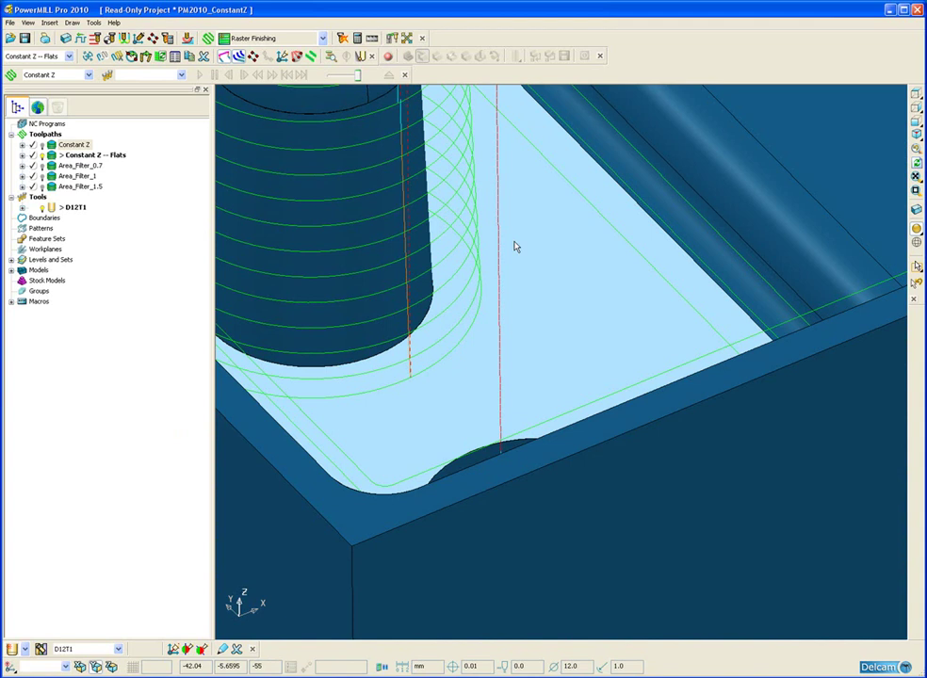
left_click(431, 373)
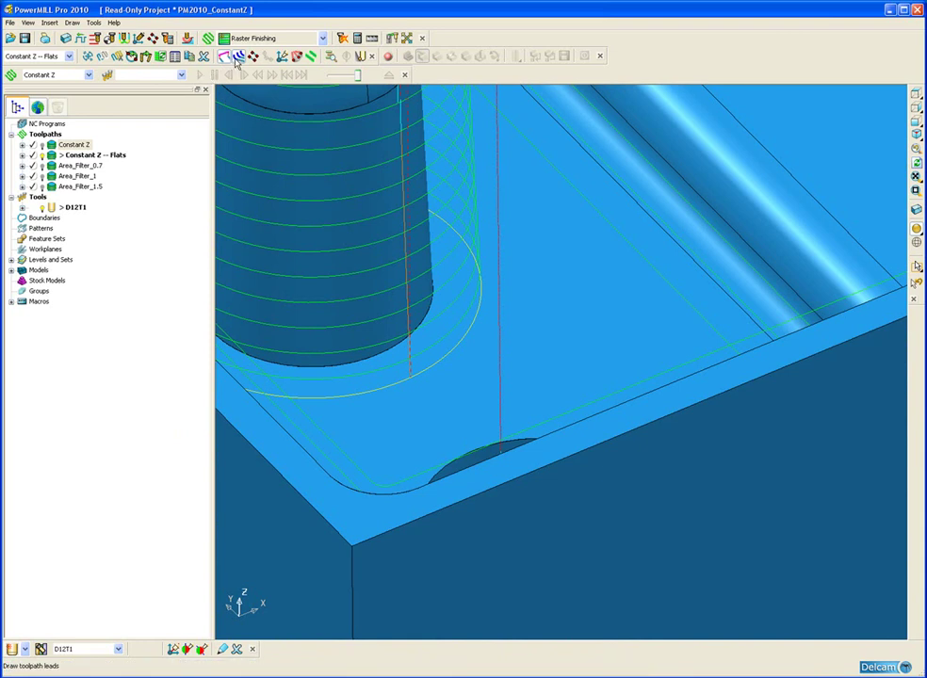
left_click(175, 58)
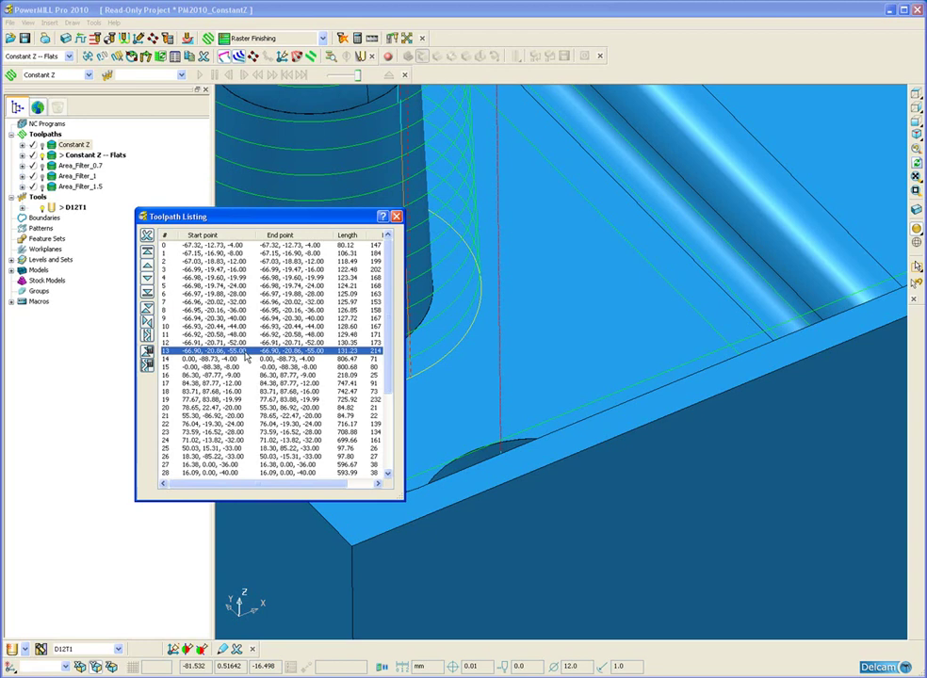
left_click(397, 217)
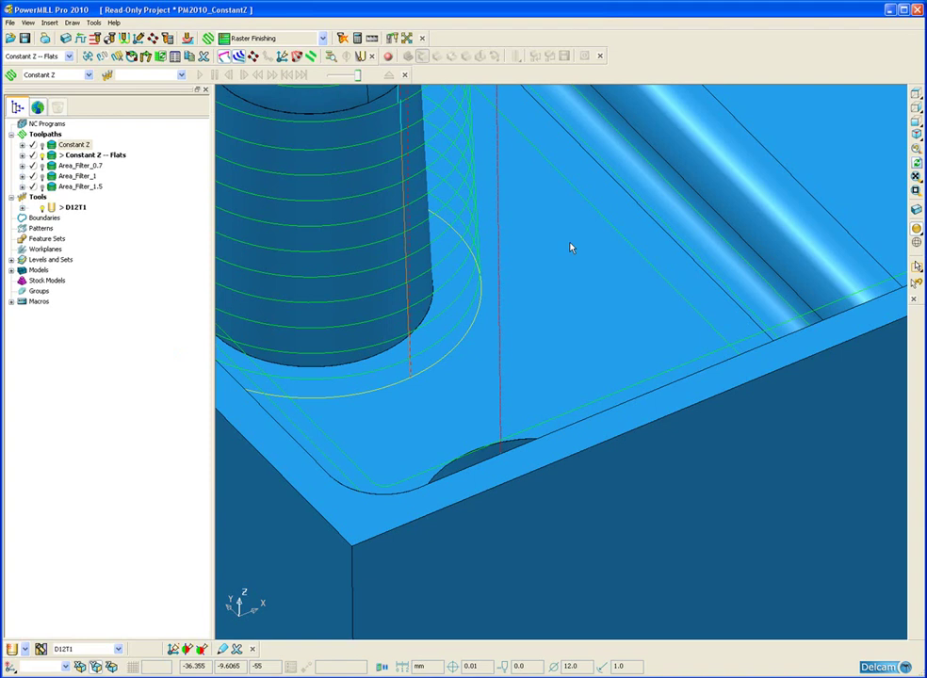
scroll(575, 259, "down", 5)
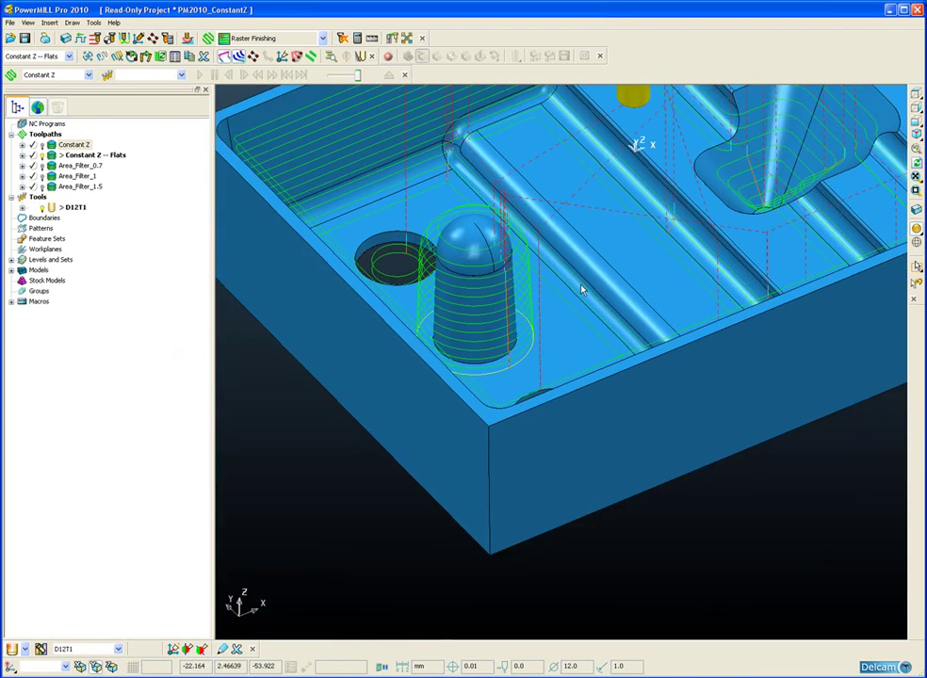
middle_click_drag(582, 290, 664, 250, "shift")
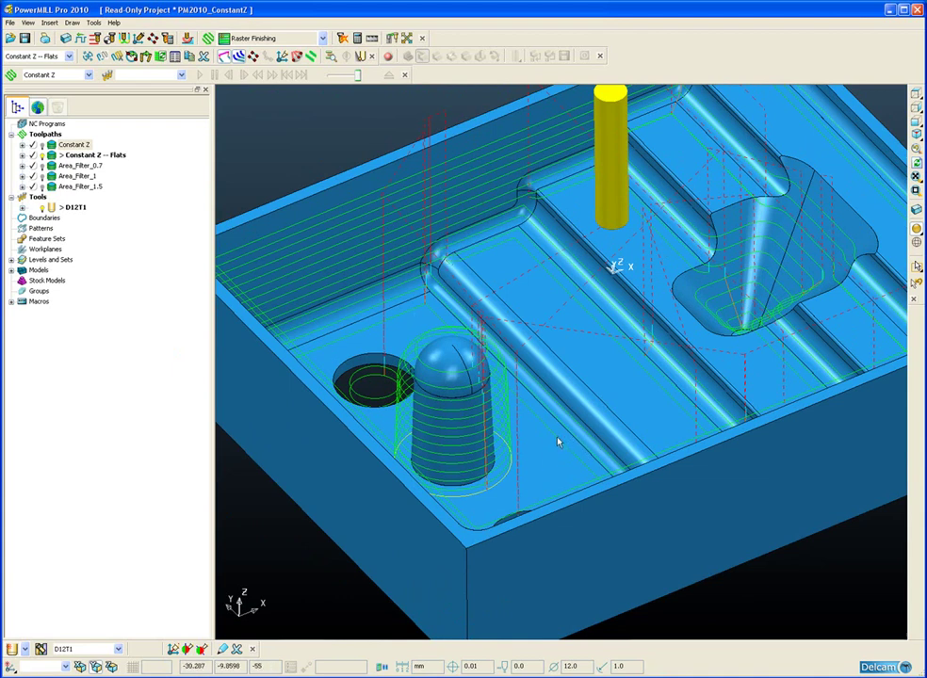
left_click(915, 94)
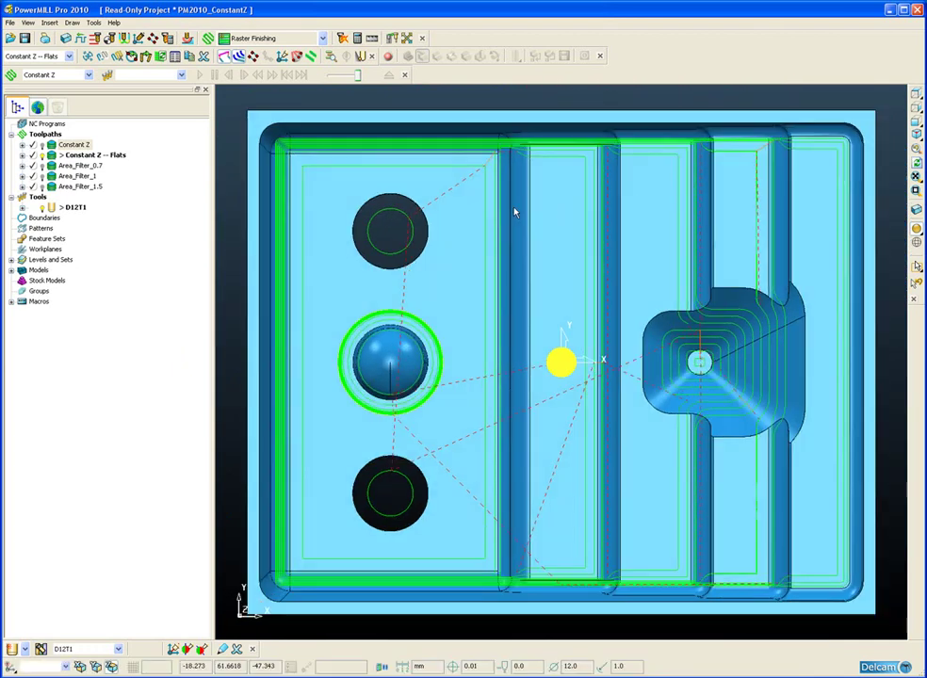
left_click(485, 225)
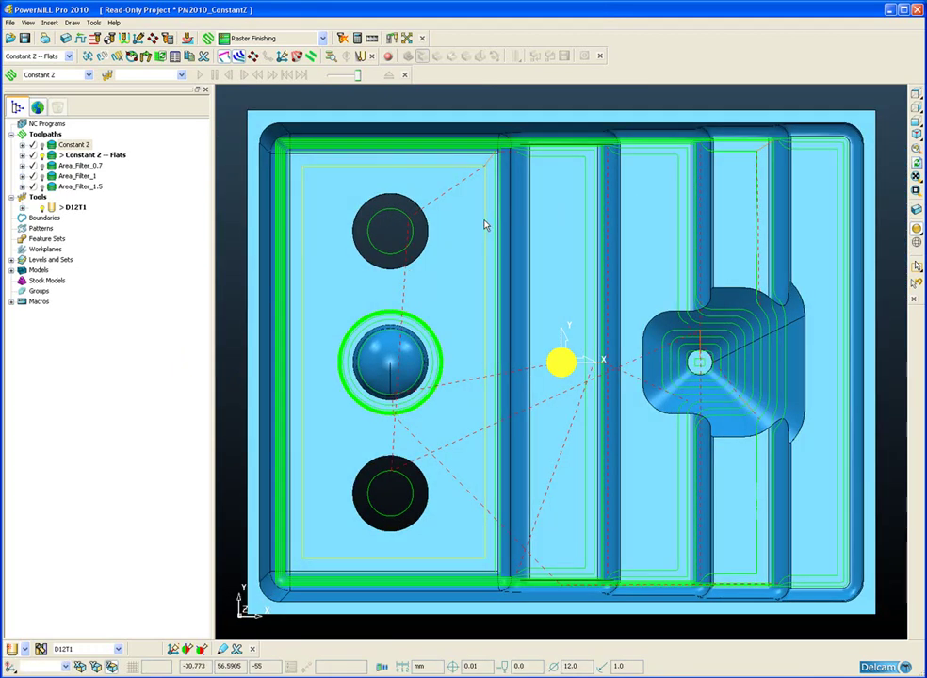
left_click(562, 163)
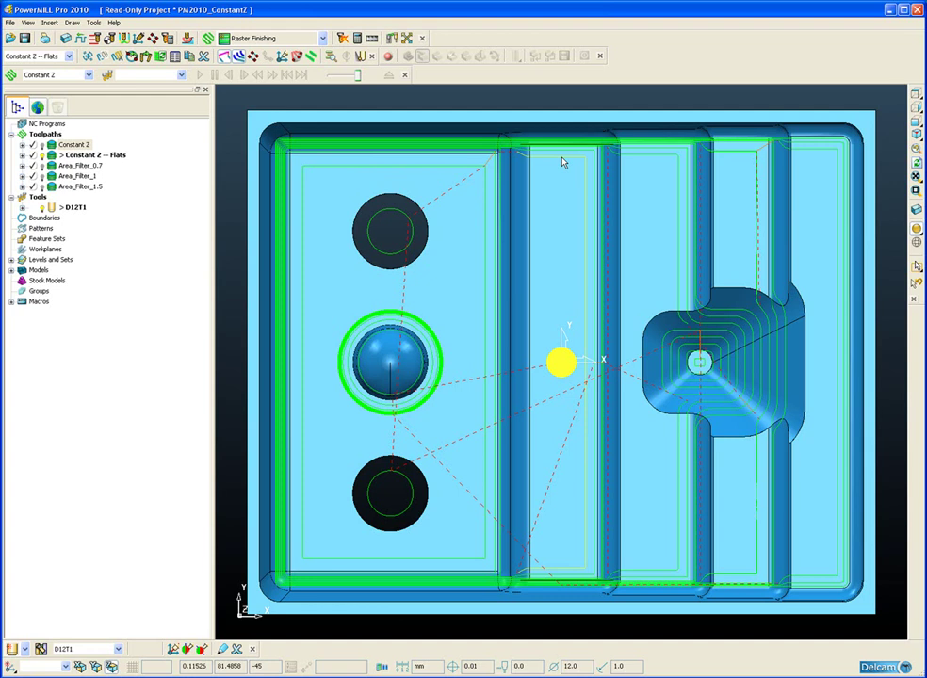
middle_click_drag(562, 162, 587, 287)
scroll(586, 288, "up", 2)
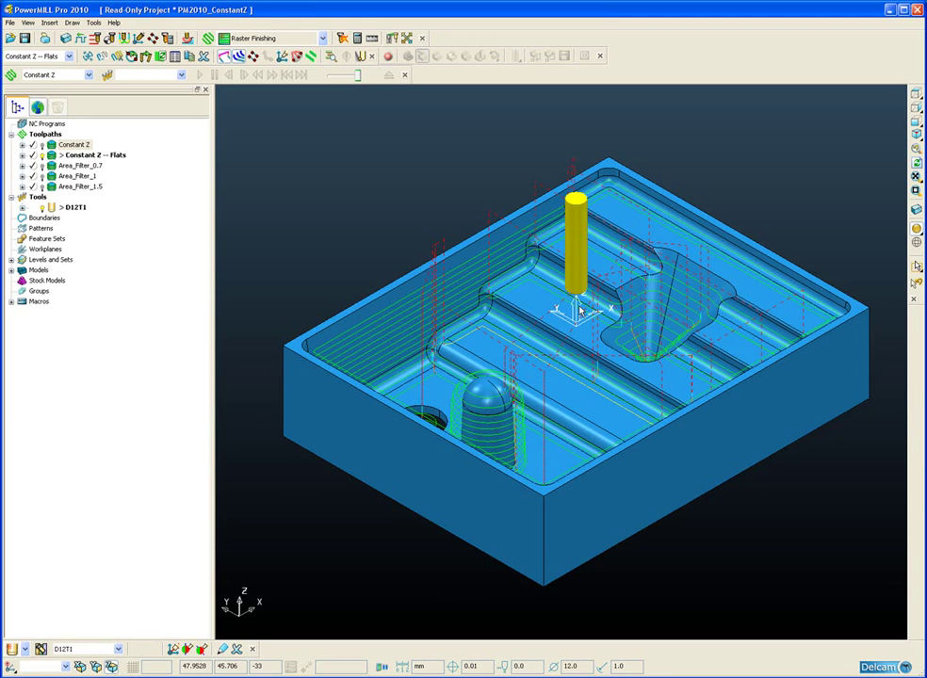
- Activate Area_Filter_0.7, check its 0.7 unsafe segment removal threshold, then view from top
left_click(58, 166)
double_click(59, 166)
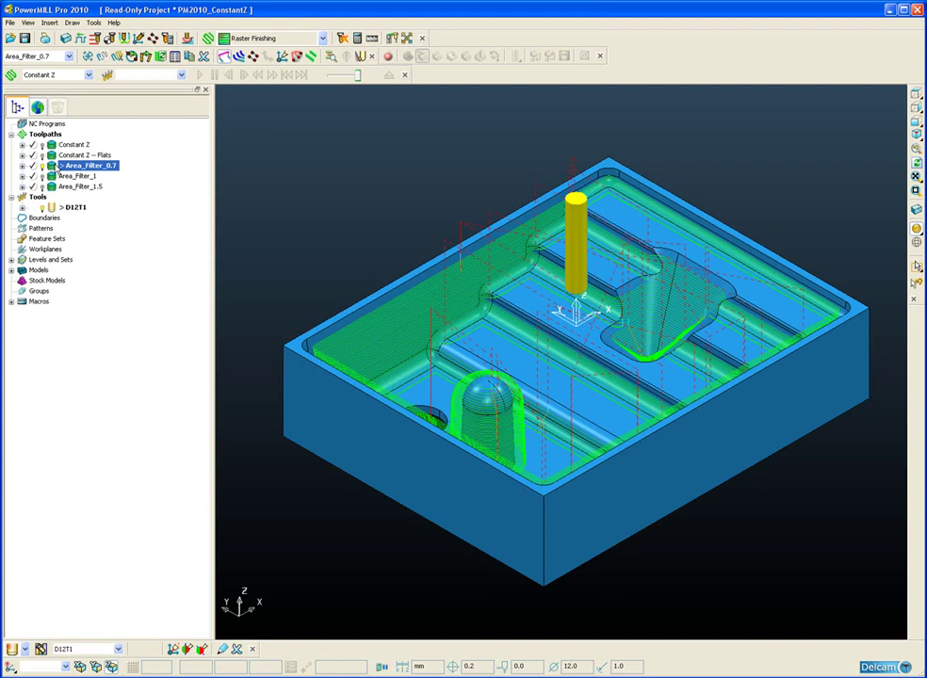
right_click(57, 167)
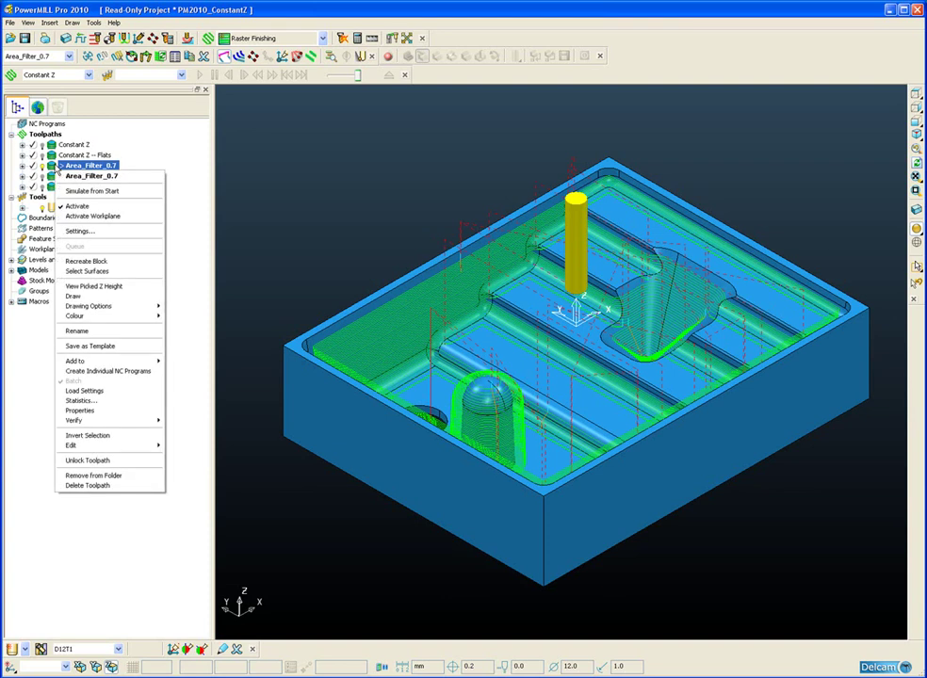
left_click(78, 232)
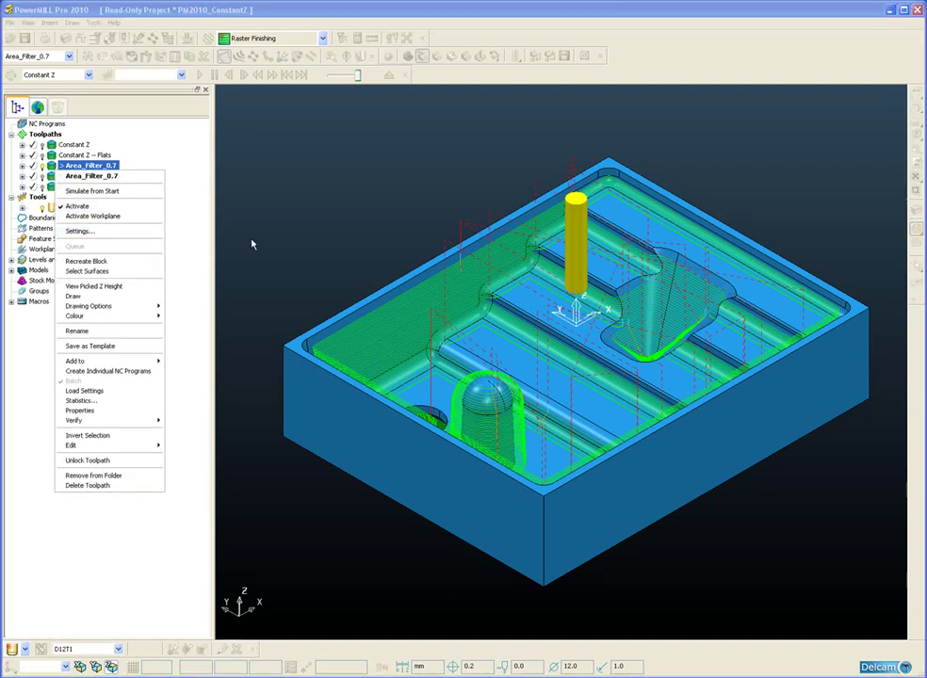
left_click_drag(296, 153, 244, 132)
left_click(151, 154)
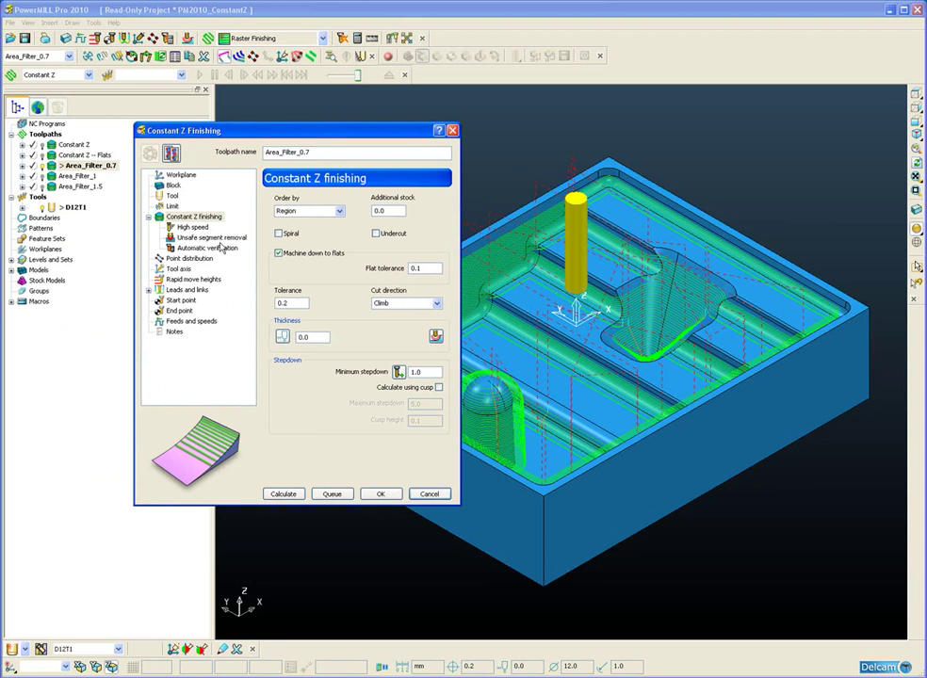
left_click(201, 241)
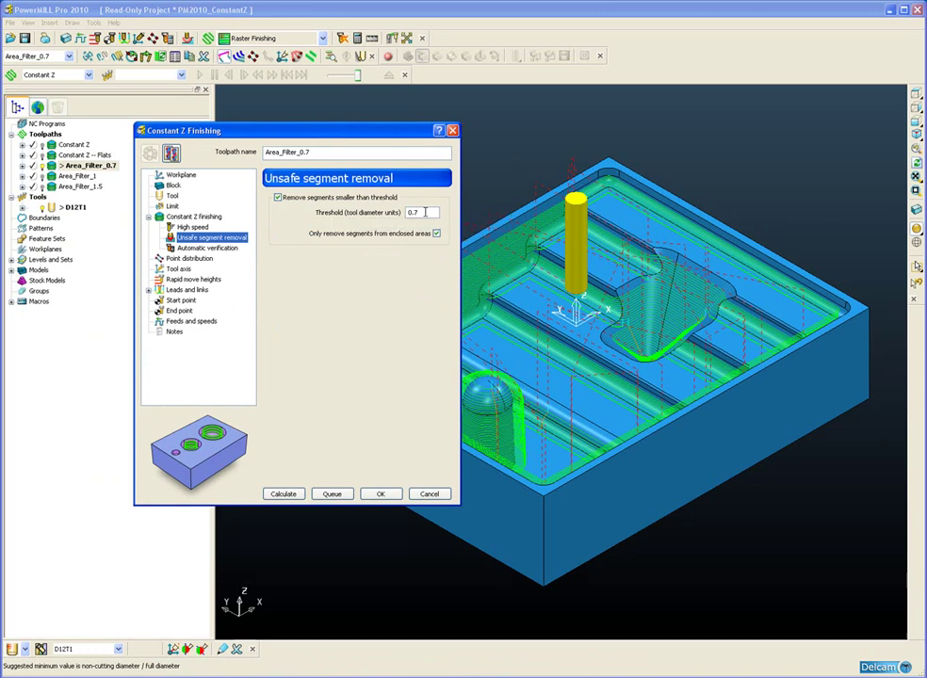
left_click(380, 494)
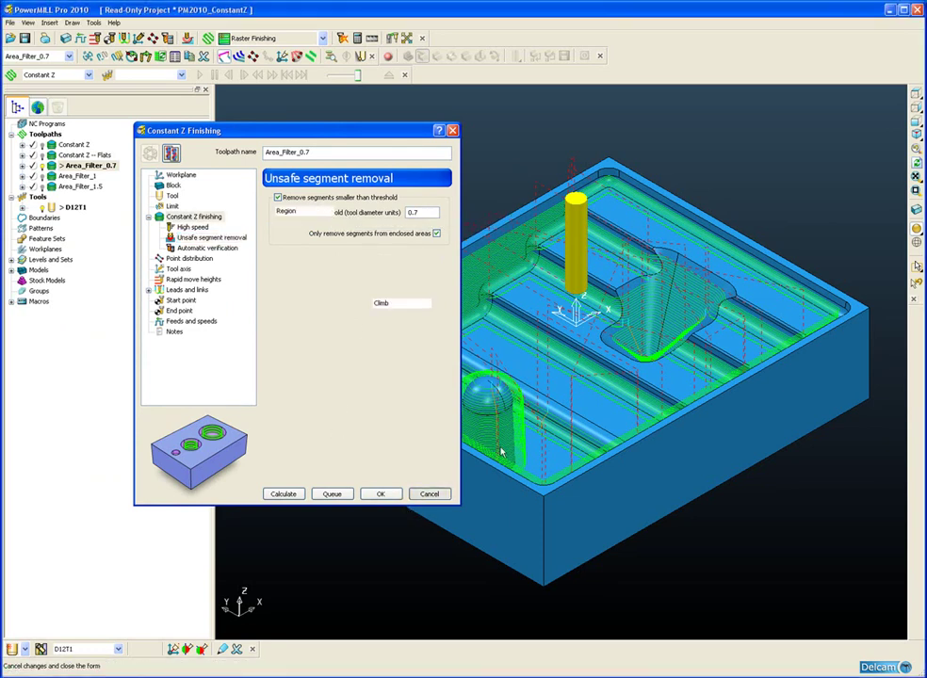
left_click(916, 95)
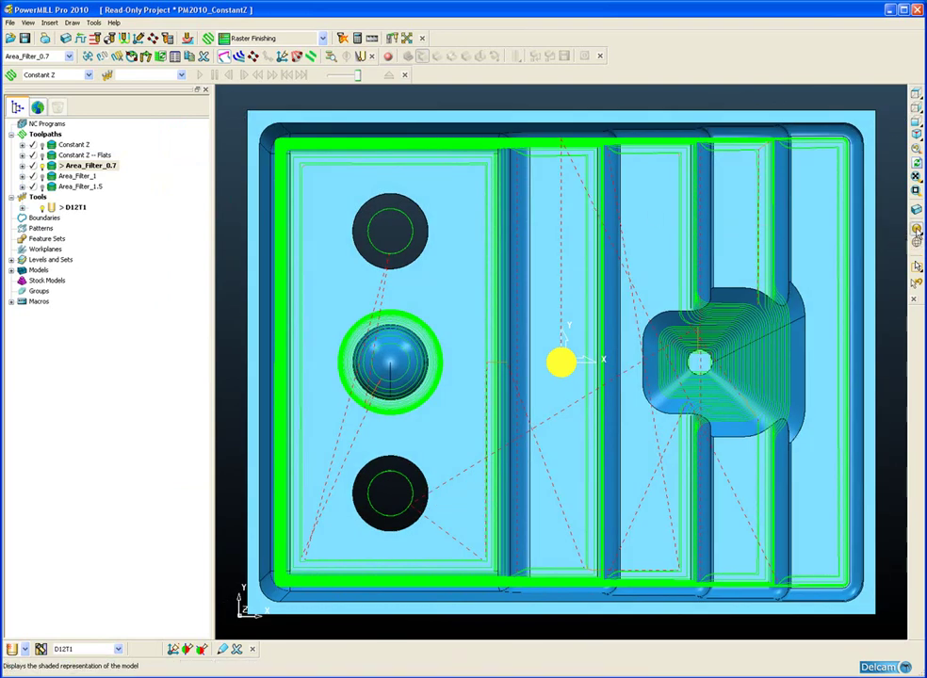
- With shading off, compare Area_Filter_1 and Area_Filter_0.7 at the central pocket, ending on Area_Filter_1
left_click(917, 230)
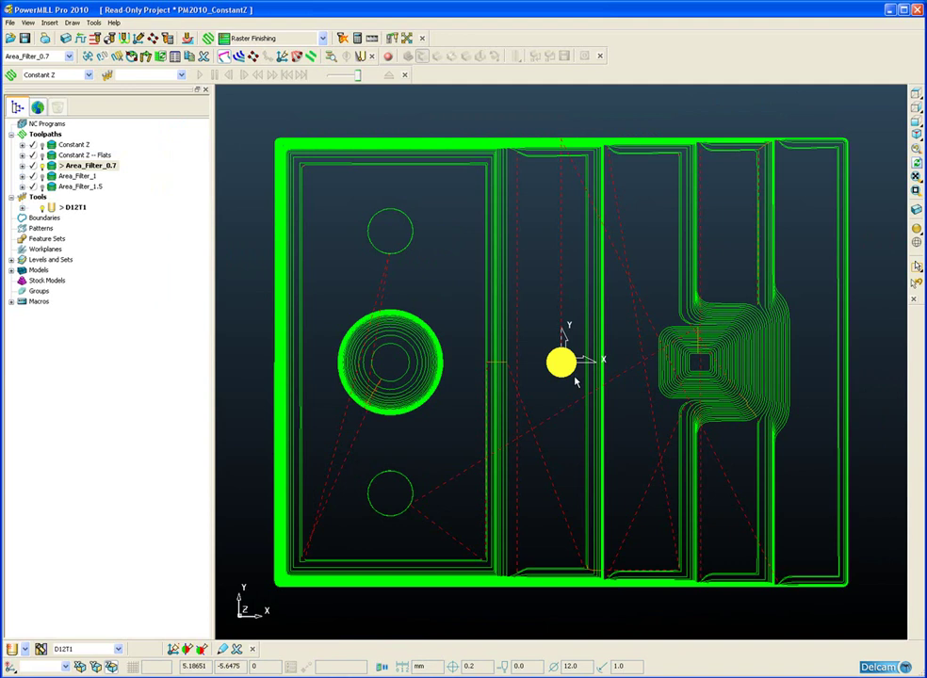
scroll(576, 377, "up", 1)
middle_click_drag(575, 377, 572, 362, "shift")
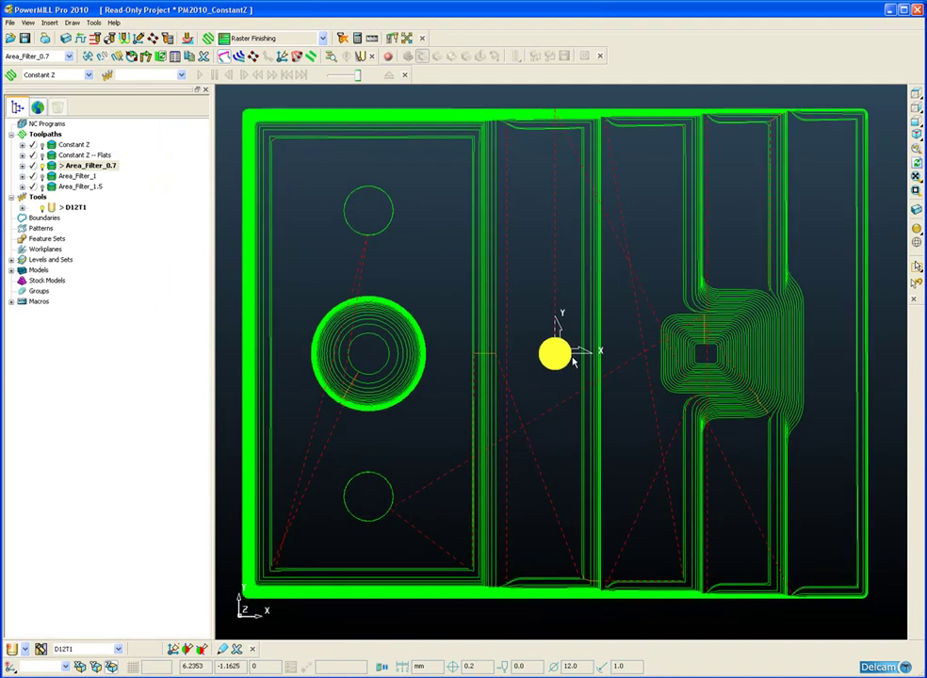
double_click(71, 177)
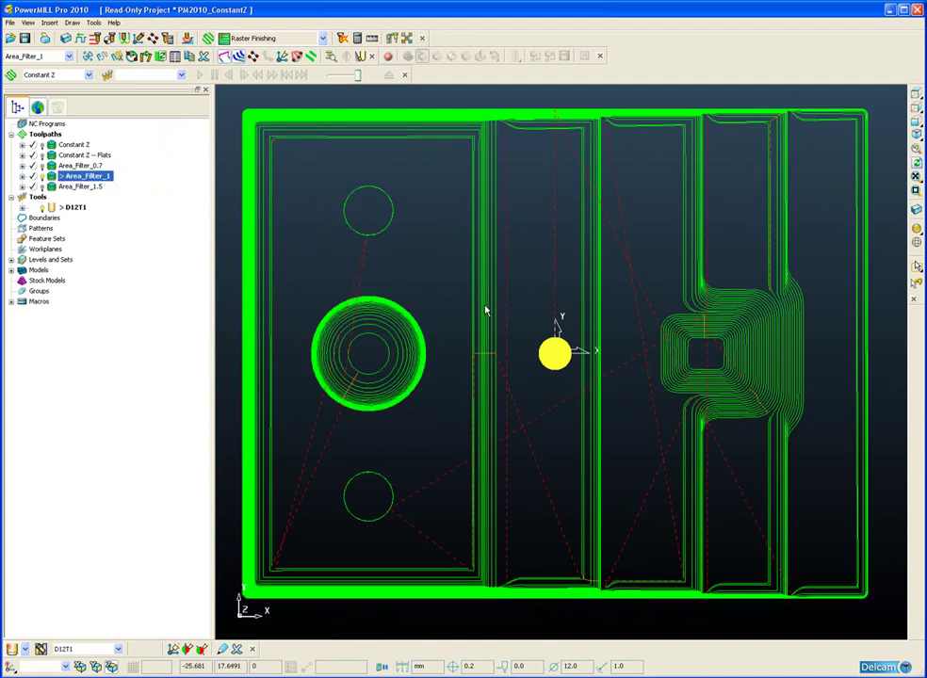
scroll(697, 368, "up", 5)
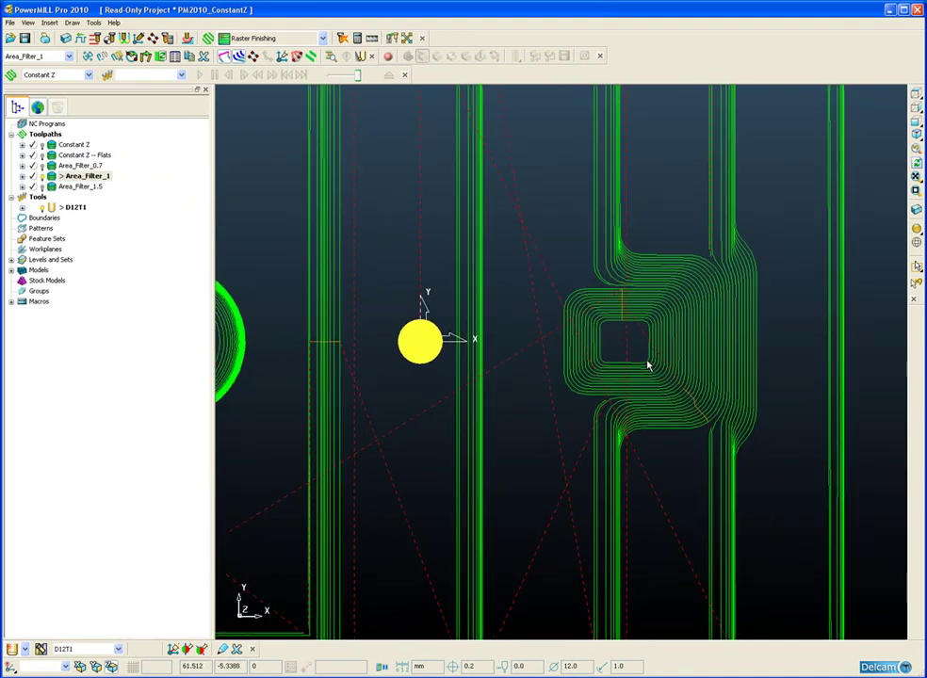
scroll(649, 365, "up", 2)
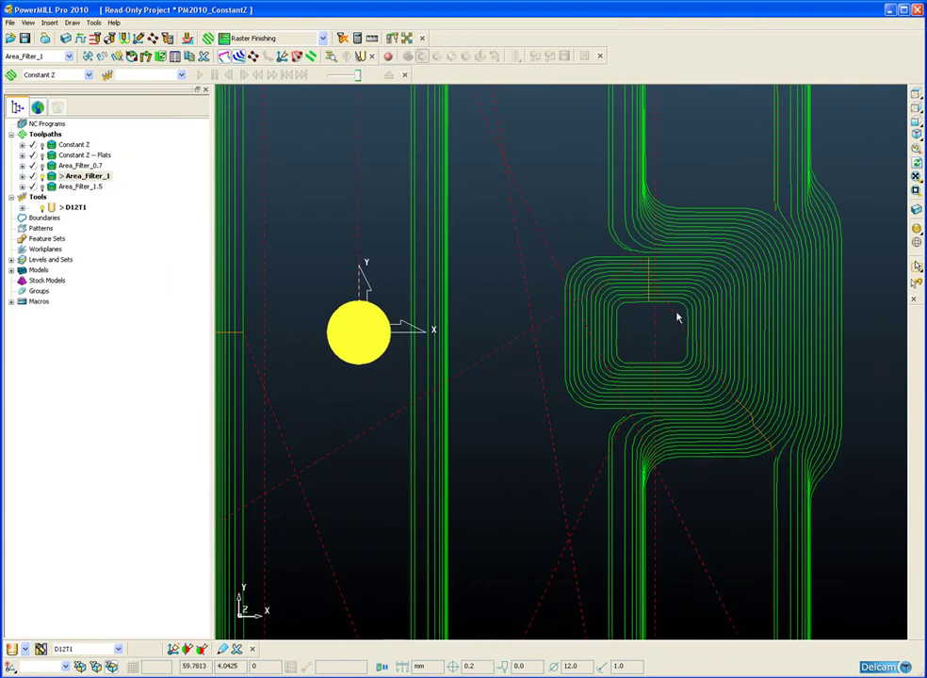
double_click(59, 166)
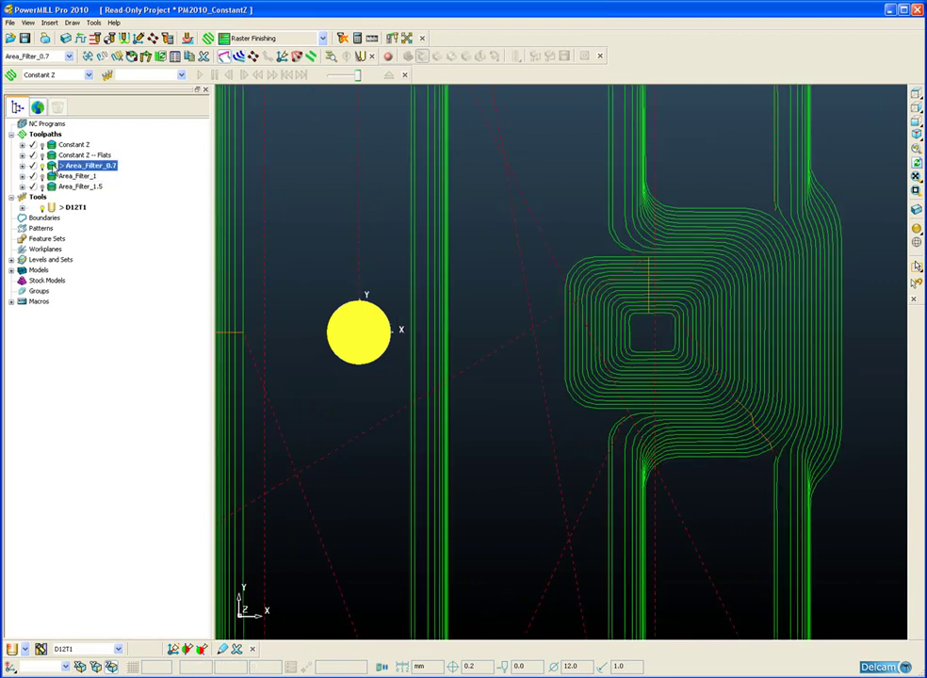
double_click(56, 176)
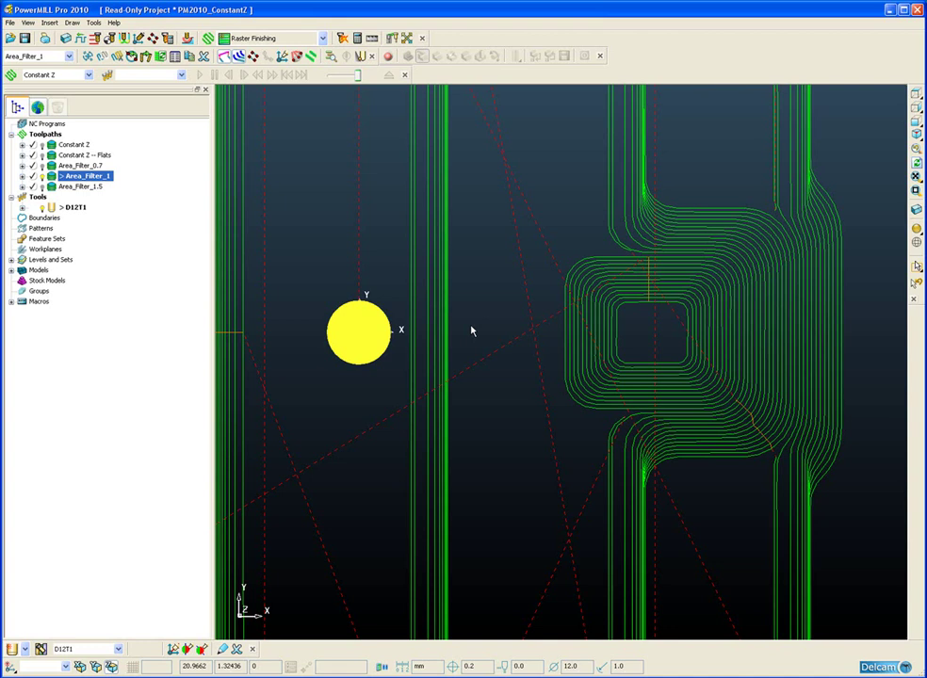
scroll(472, 331, "down", 5)
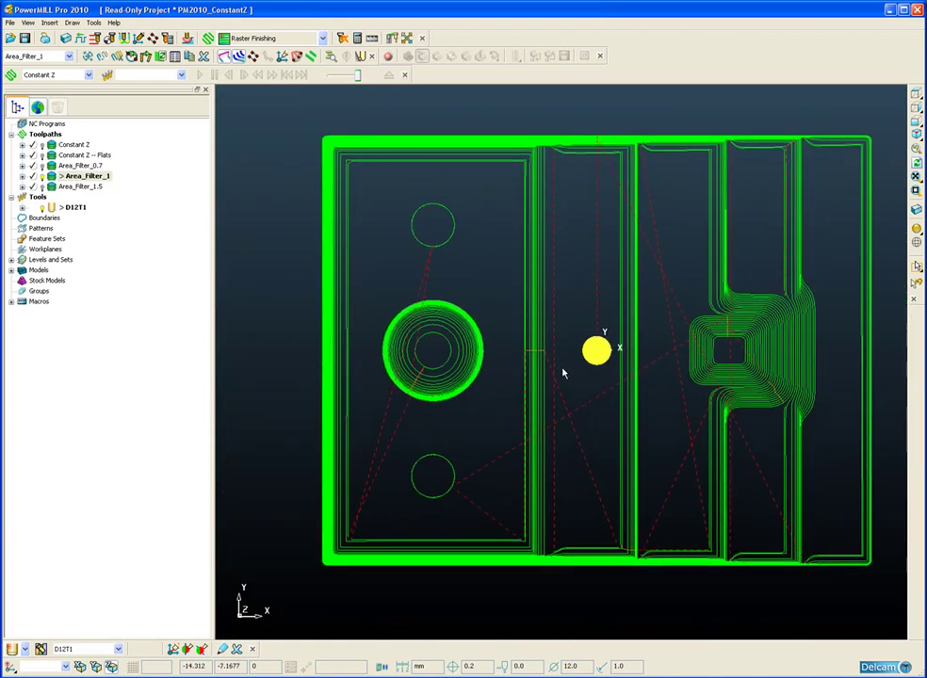
- Activate Area_Filter_1.5, turn shading back on and switch to the isometric view
double_click(76, 187)
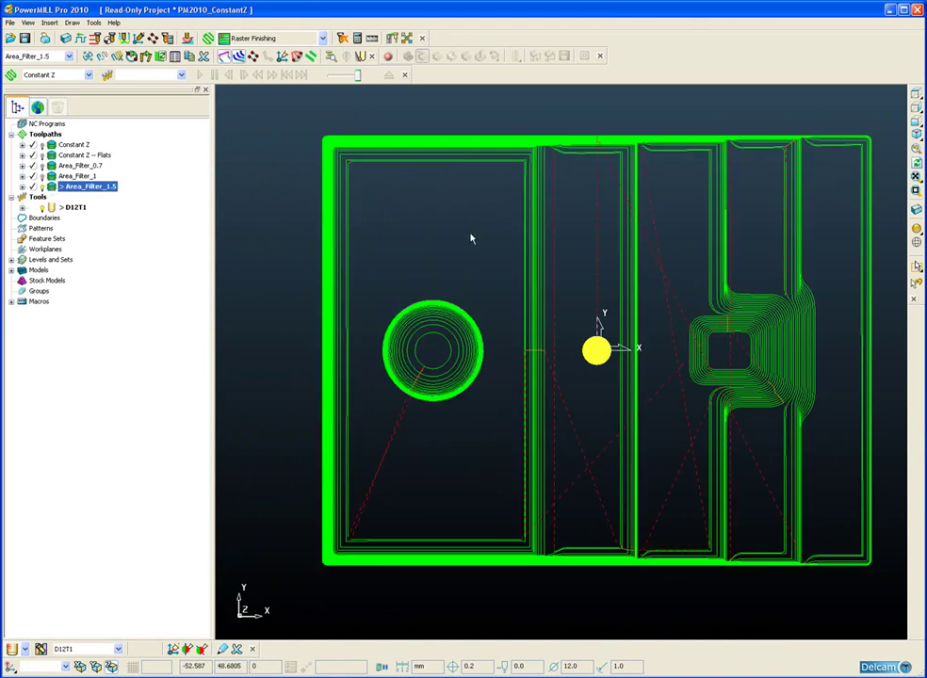
left_click(915, 208)
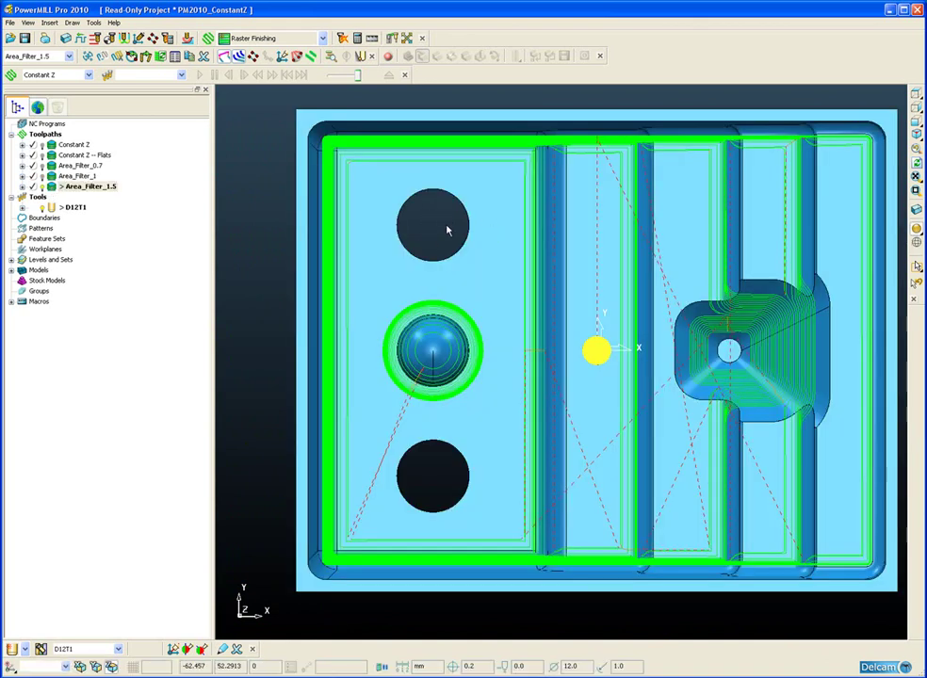
left_click(105, 187)
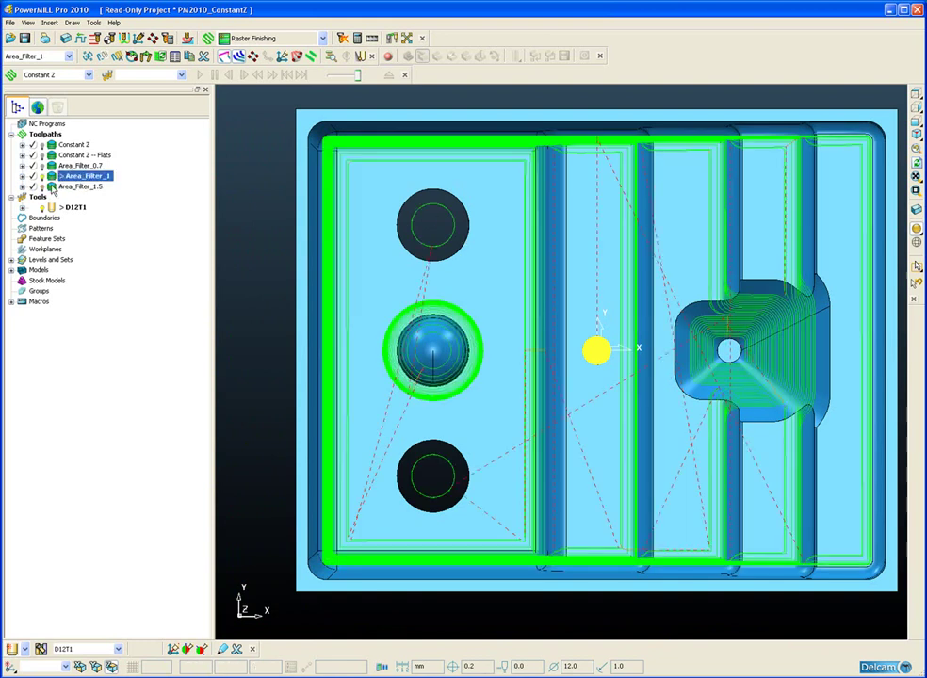
key("ctrl+0")
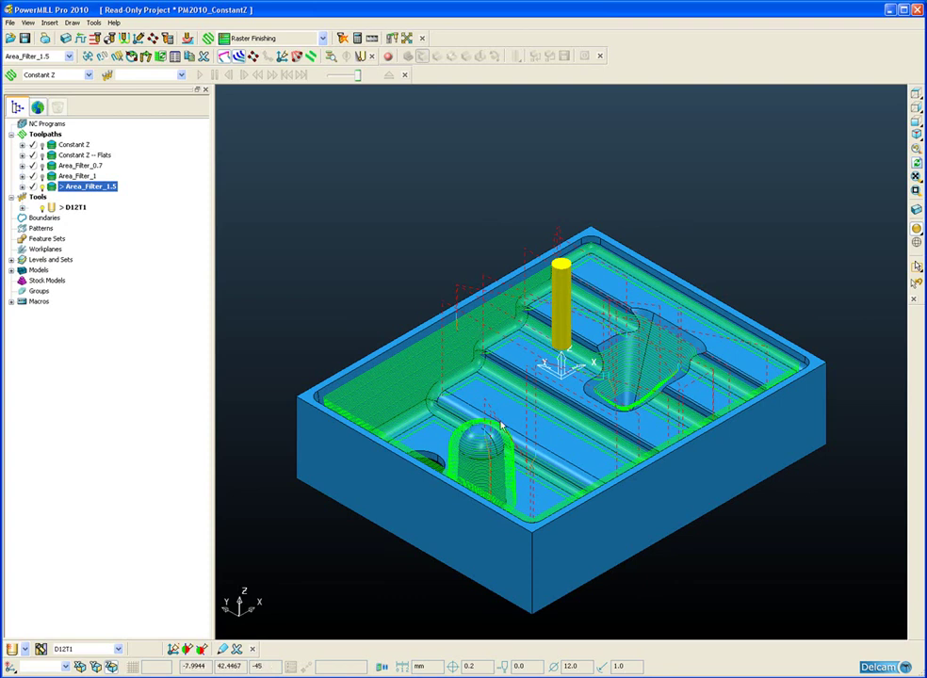
- Zoom onto the dome boss and cycle through Area_Filter_0.7, 1 and 1.5
scroll(516, 337, "up", 5)
scroll(521, 344, "up", 3)
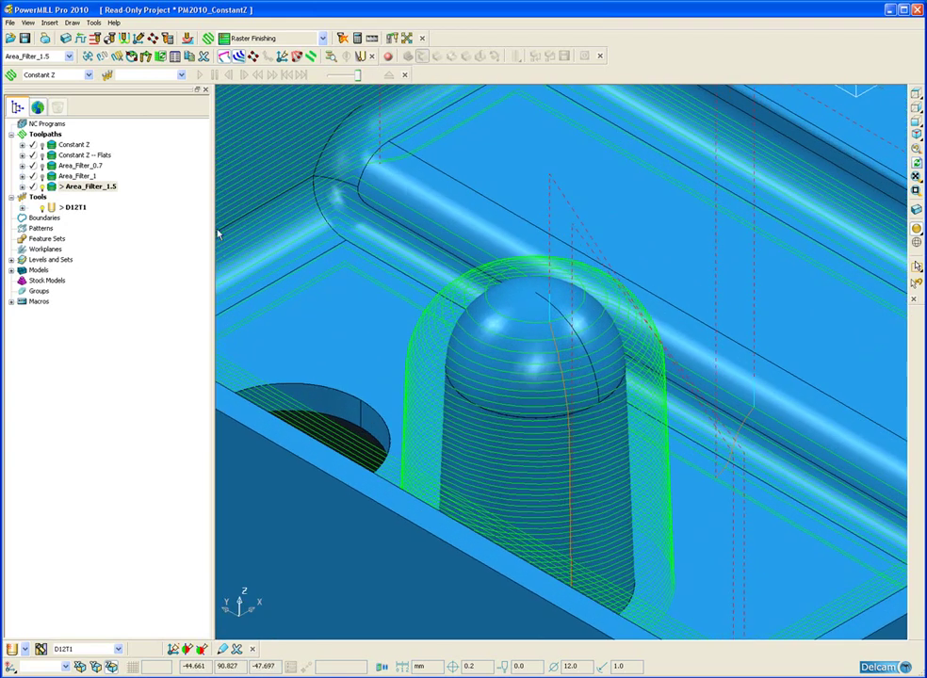
left_click(51, 167)
double_click(51, 167)
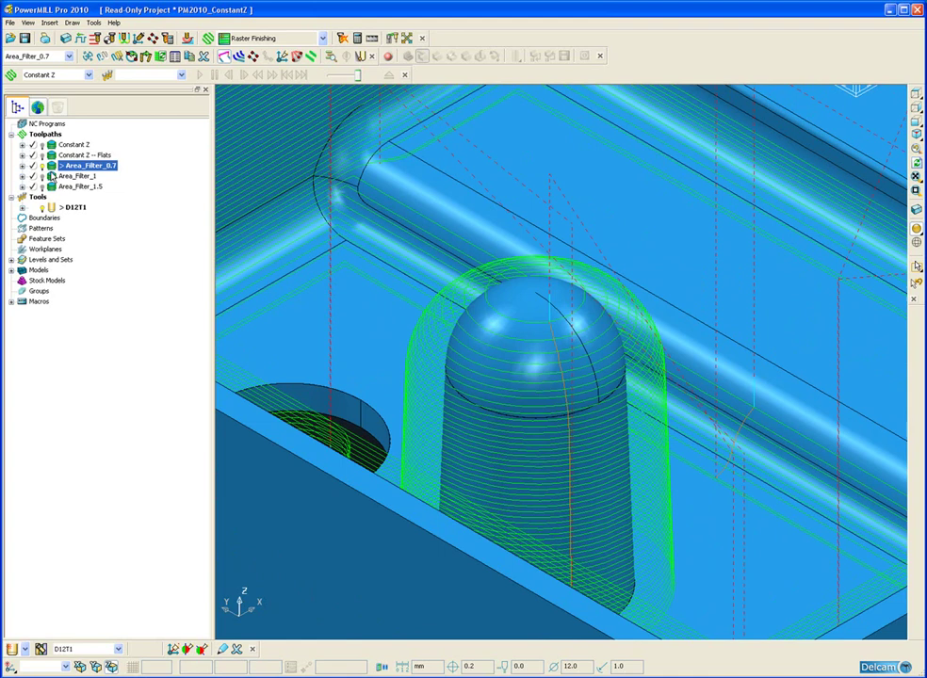
double_click(51, 178)
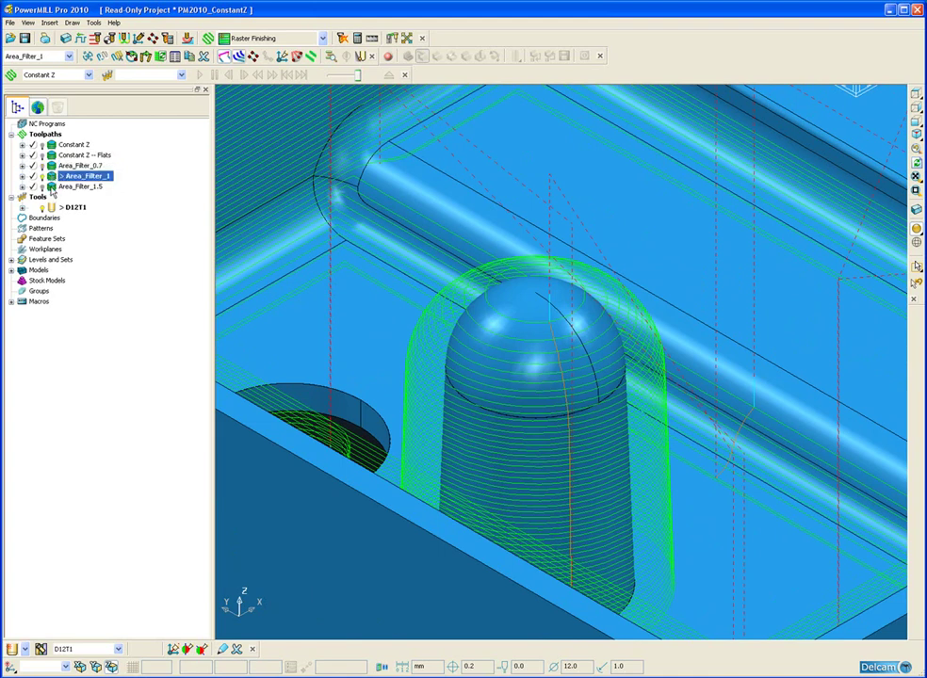
double_click(52, 187)
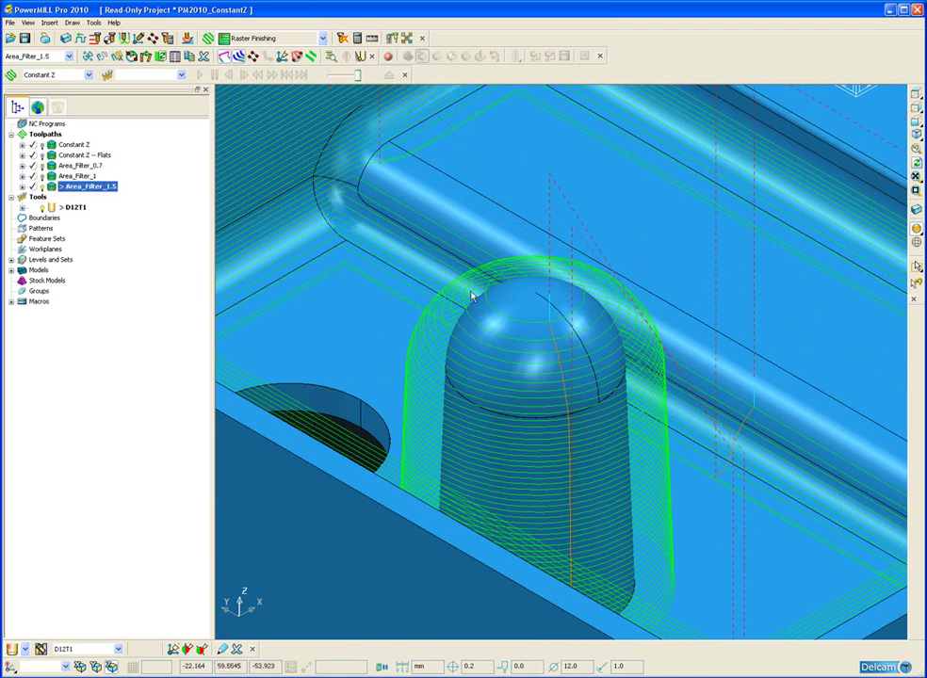